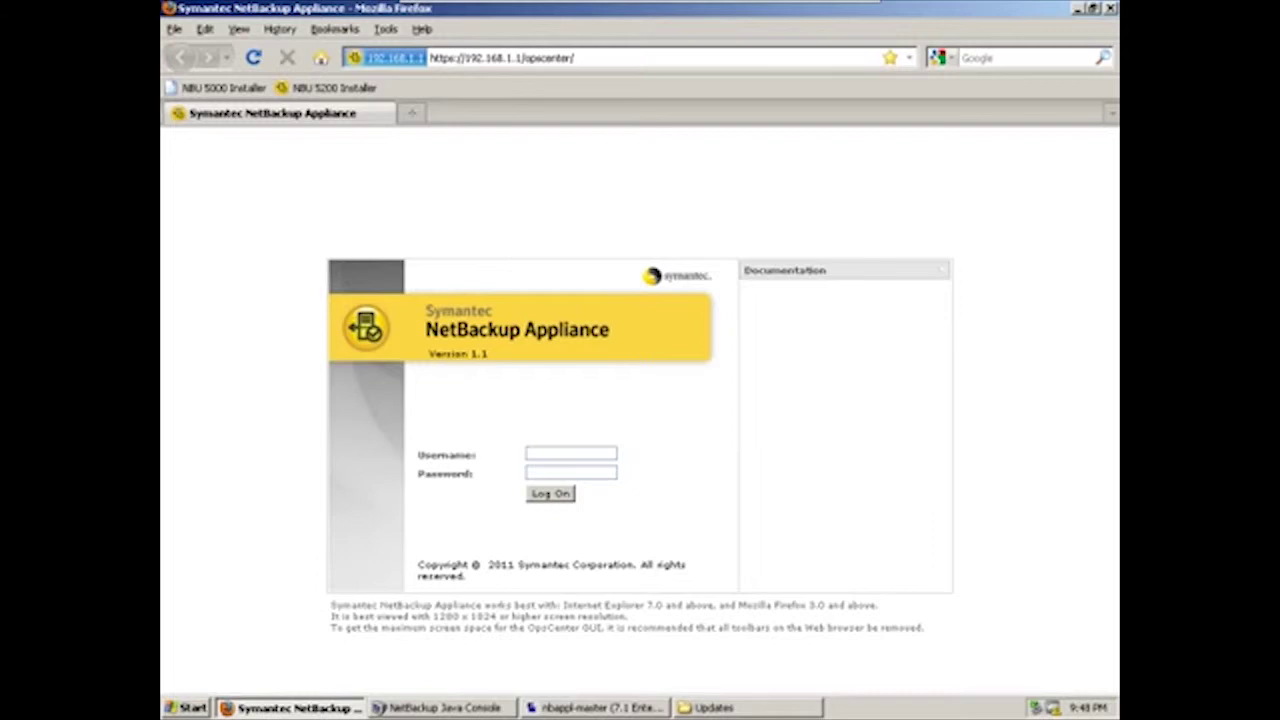
Log on to the appliance web console as admin with the administrator password
key("ctrl+l")
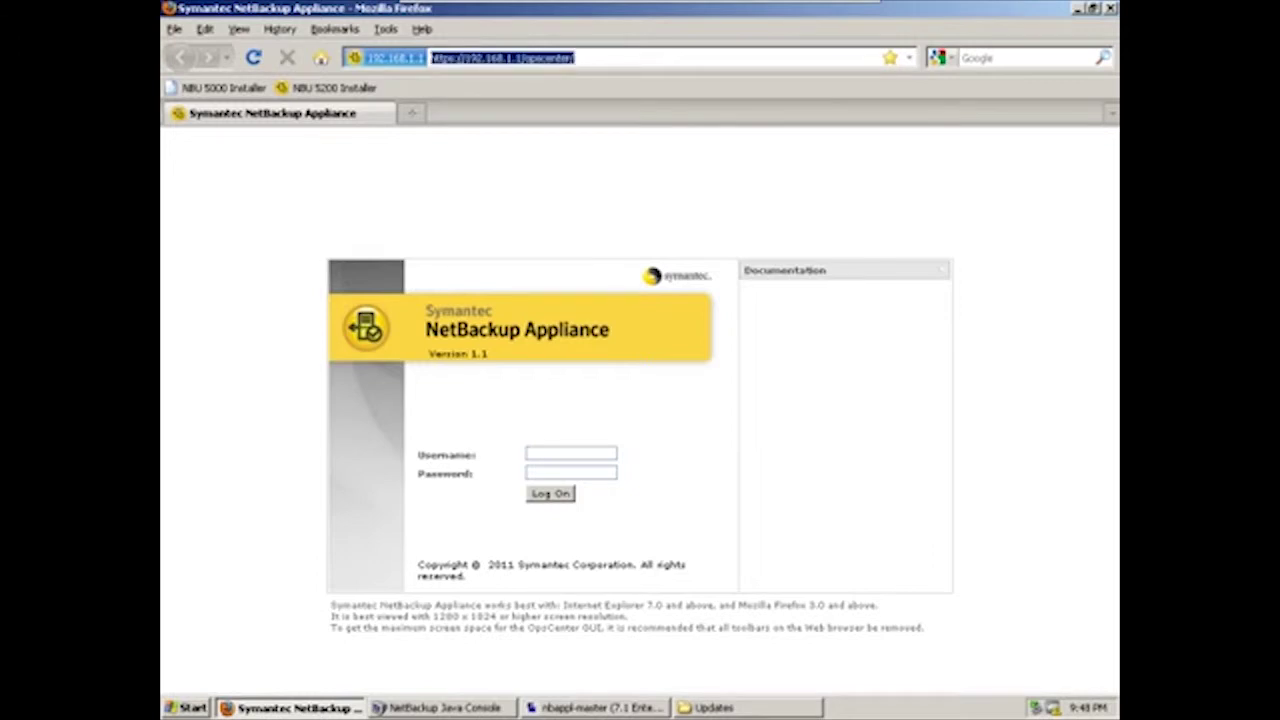
left_click(571, 453)
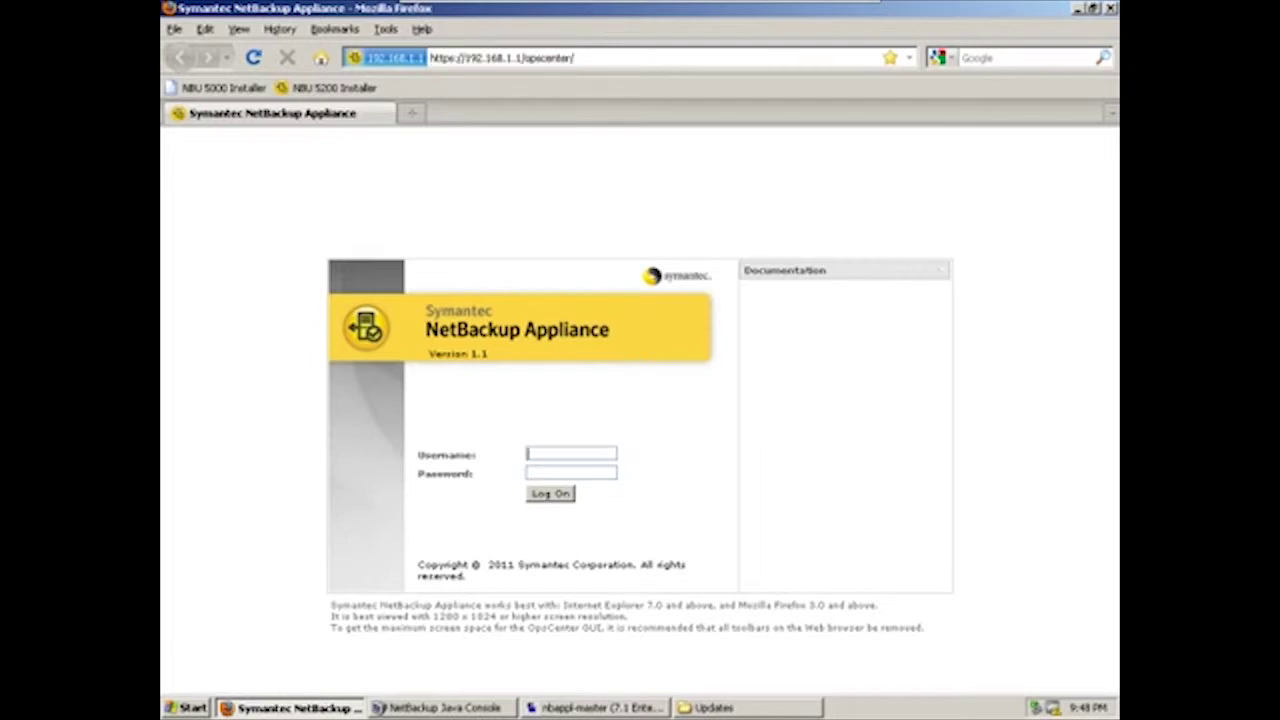
type("admin")
key("Tab")
type("P@ssw0rd")
key("Return")
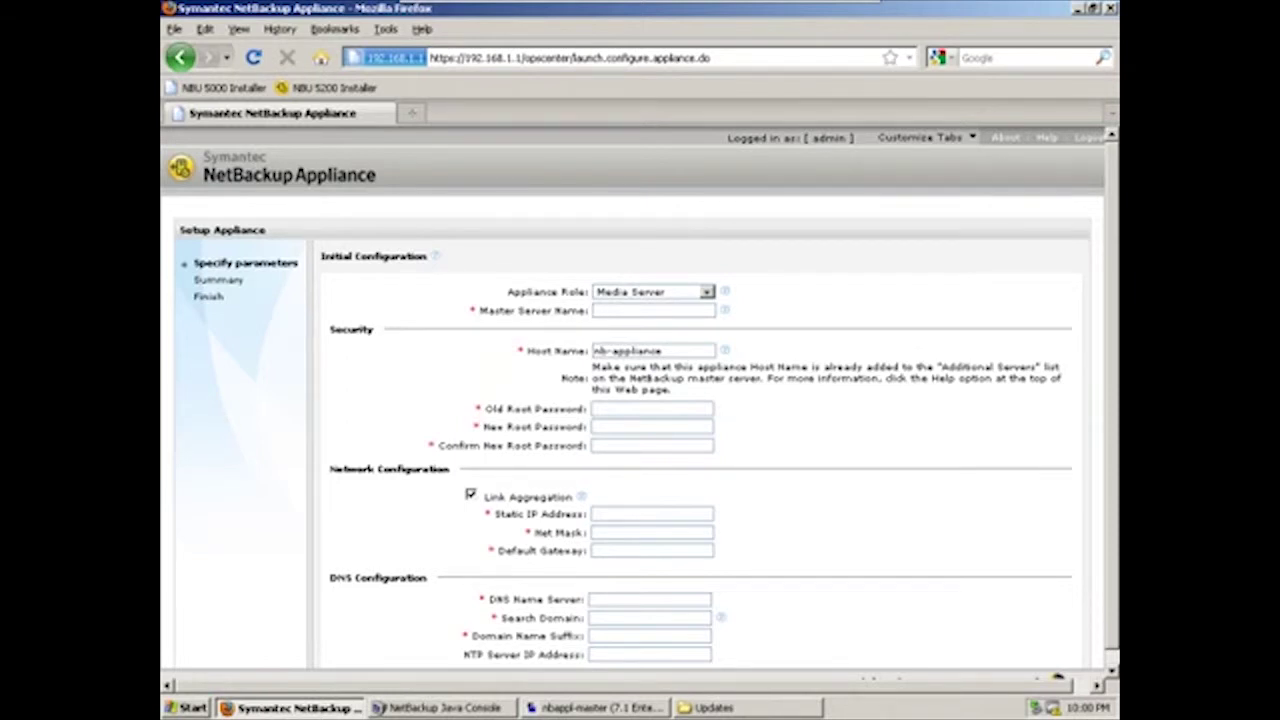
Set the master server name to nbappl-master and the host name to nb5200
type("nbappl-master")
key("Tab")
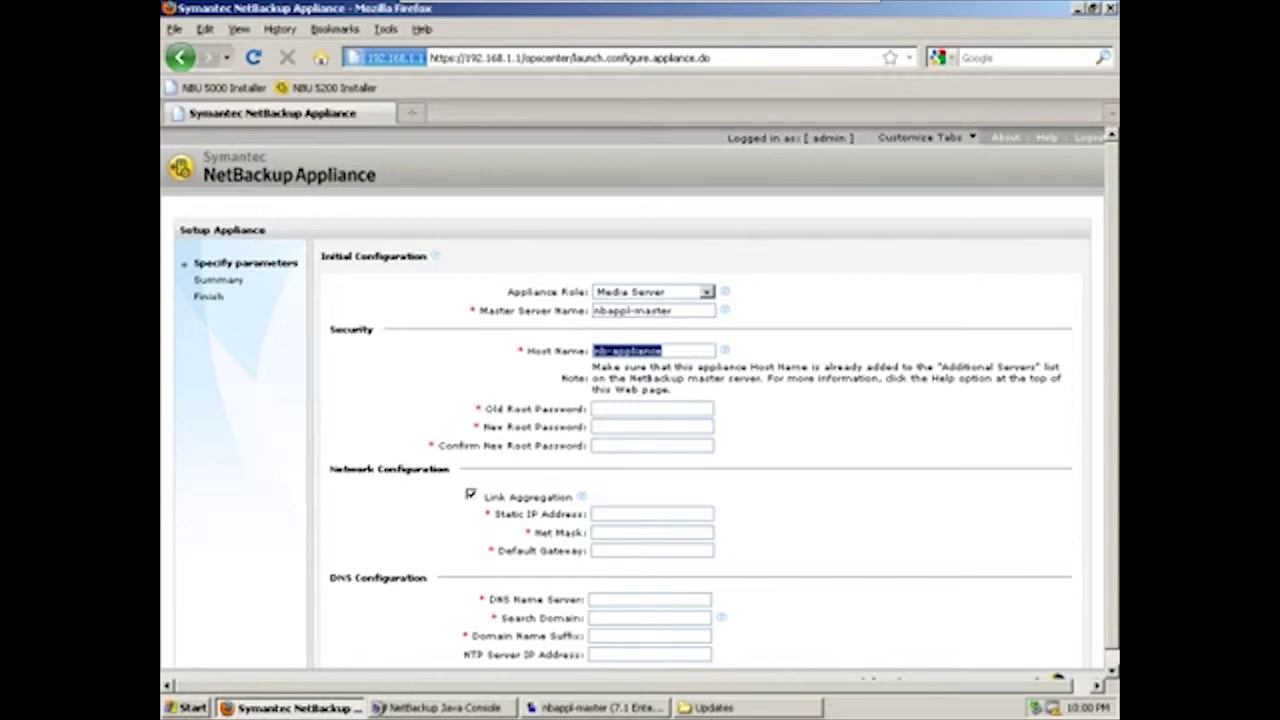
type("nb5200")
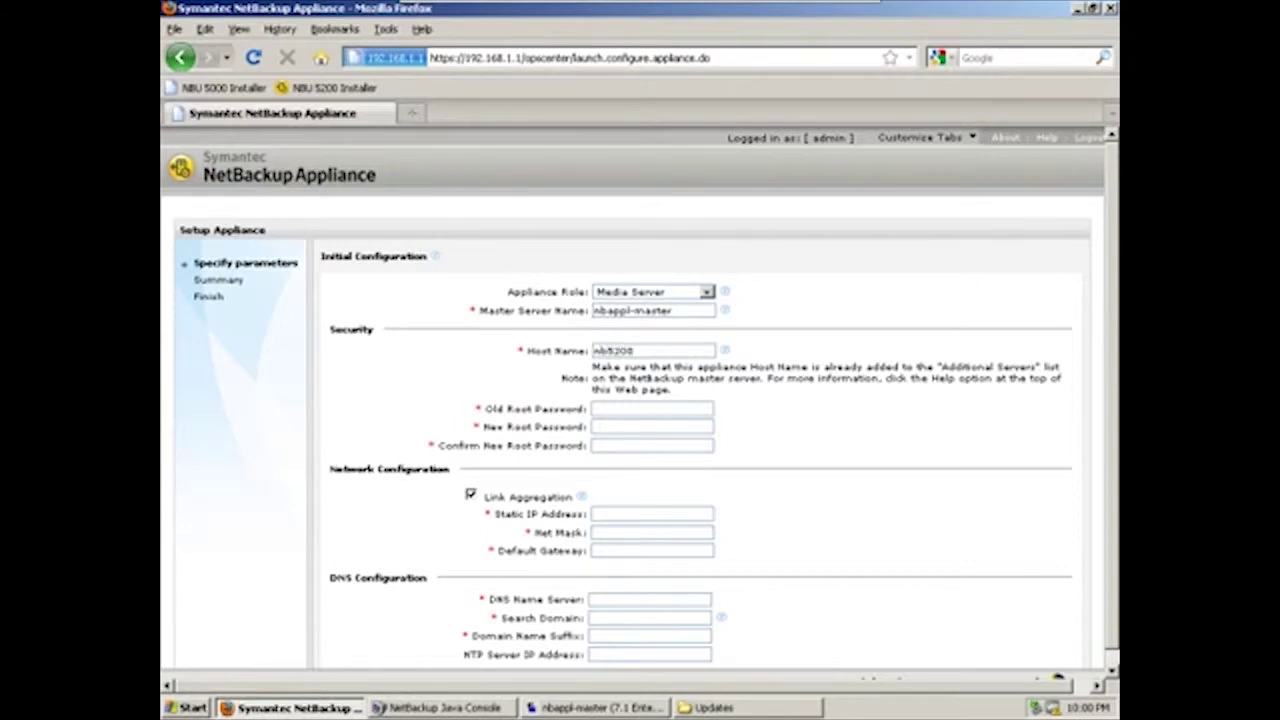
Change the root password to a new value and turn off link aggregation
key("Tab")
type("P@ssw0rd12")
key("Tab")
type("P@ssw0rd12")
key("Tab")
type("P@ssw0rd12")
key("Tab")
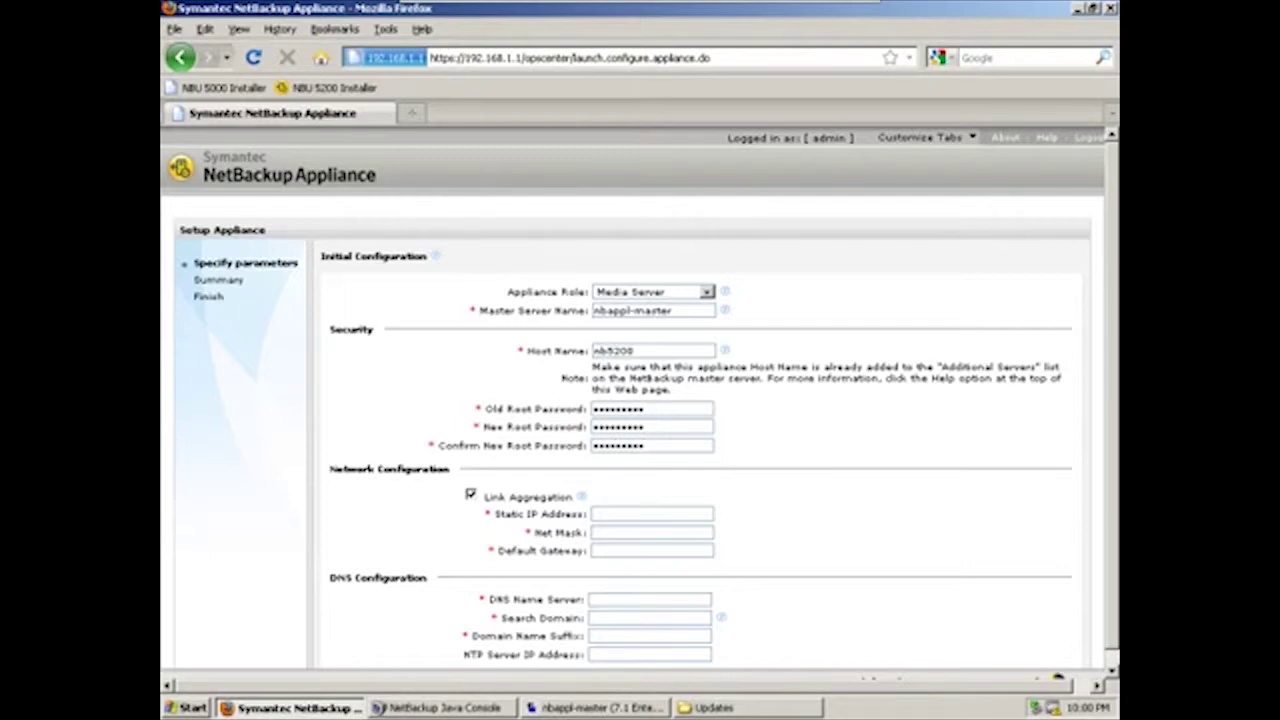
key("space")
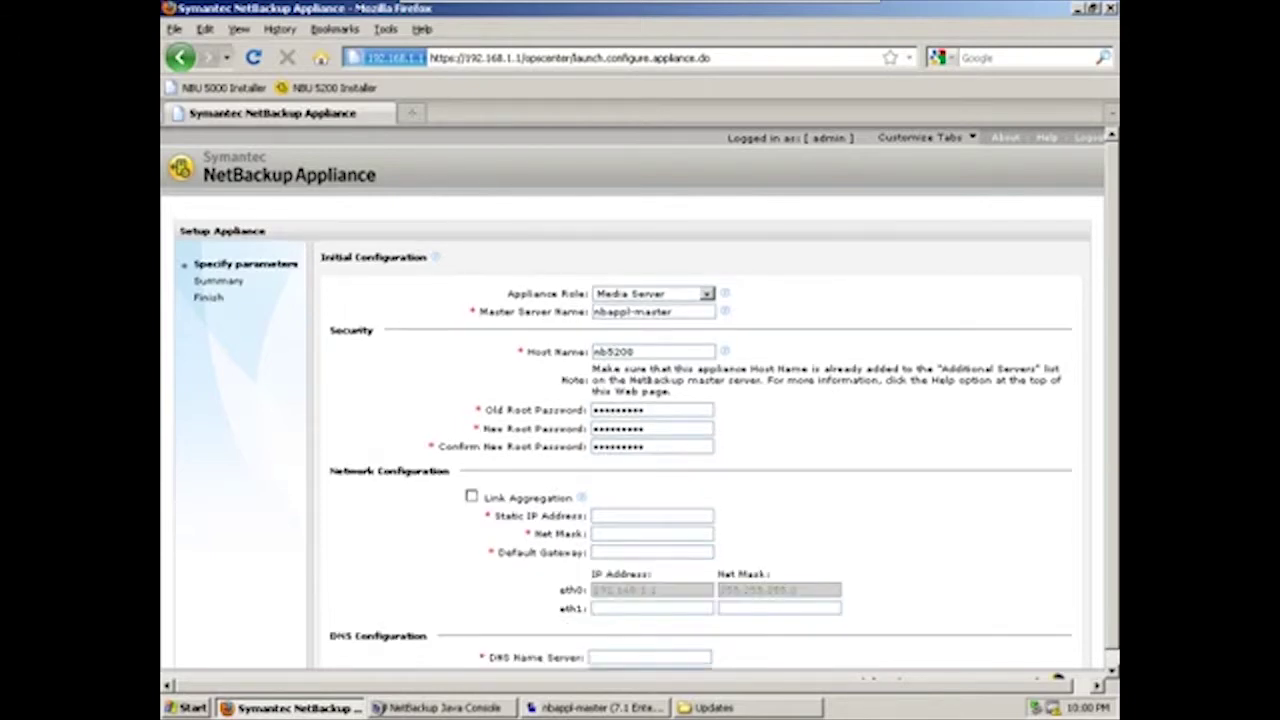
Enter static IP 169.254.128.106, net mask 255.255.255.0 and gateway 169.254.128.1
key("Tab")
type("169.254.128.106")
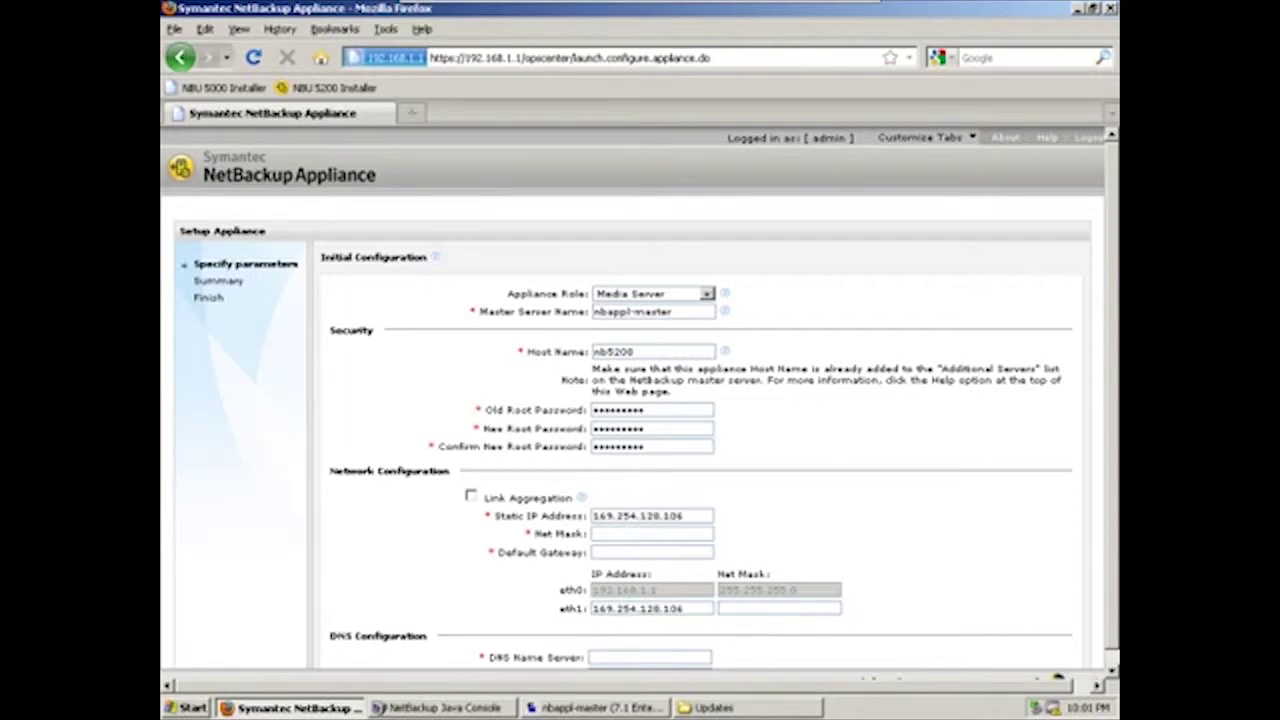
key("ctrl+a")
key("ctrl+c")
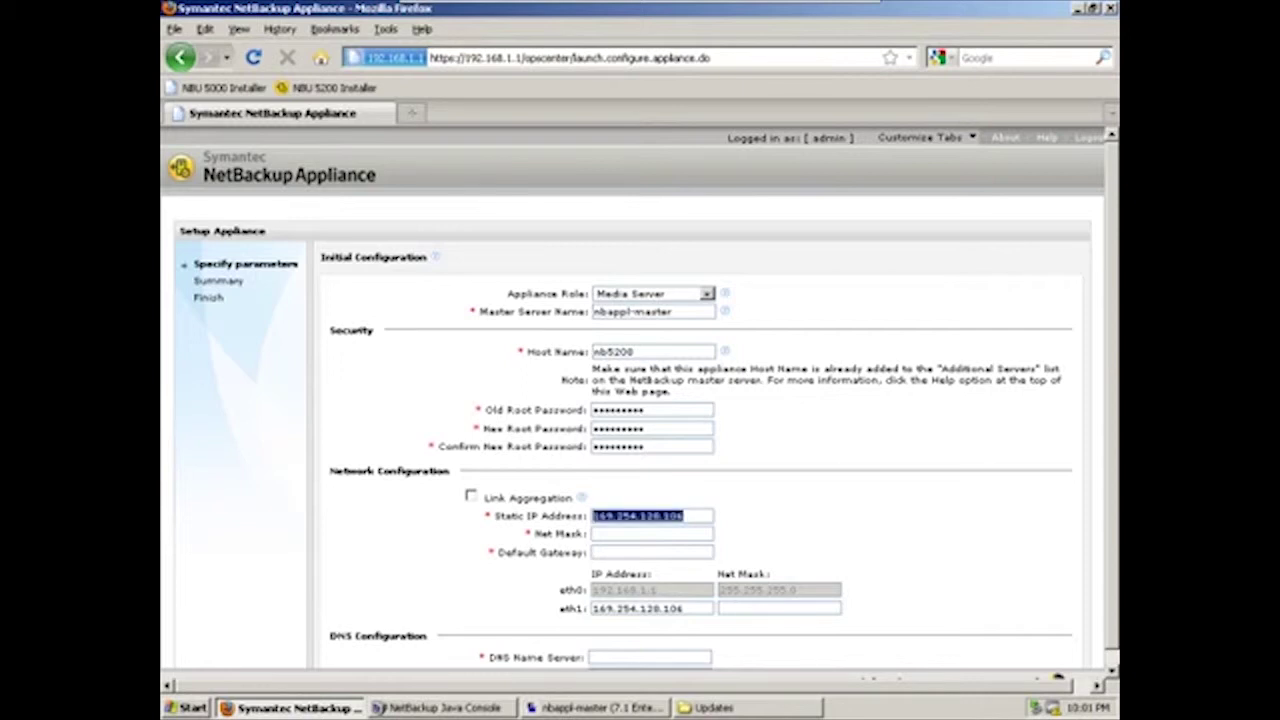
key("Tab")
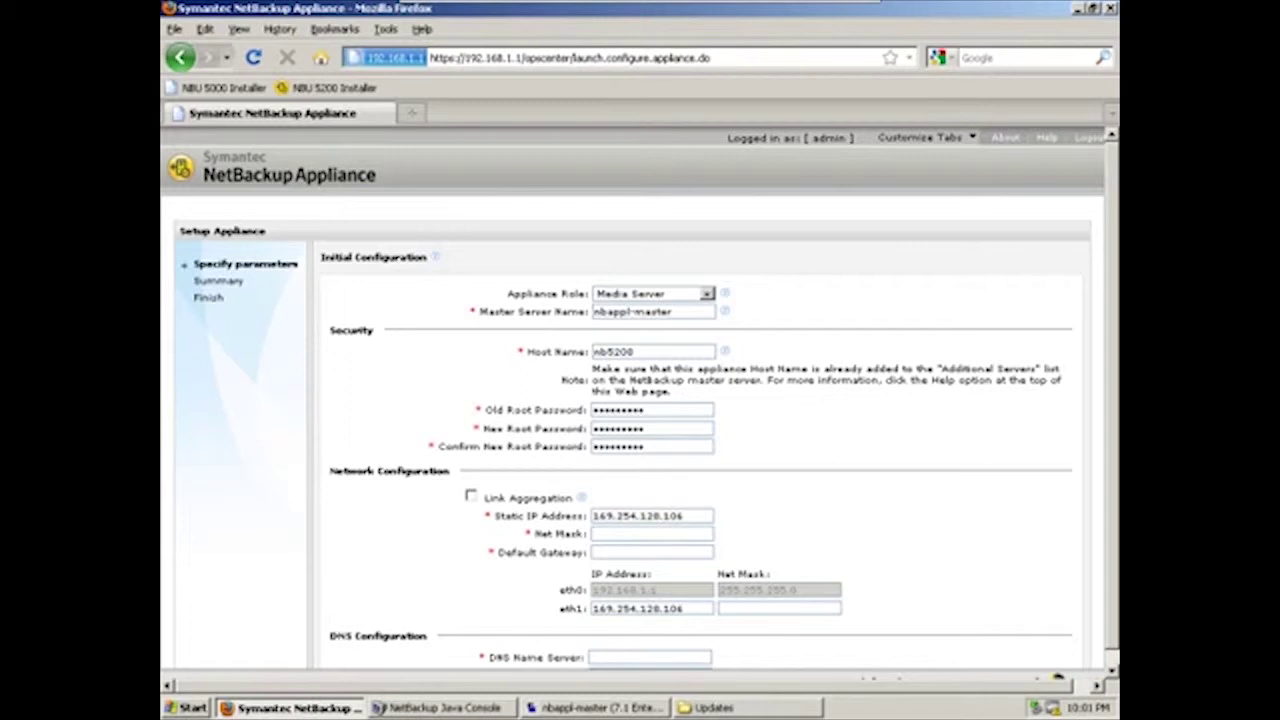
type("255.255.255.0")
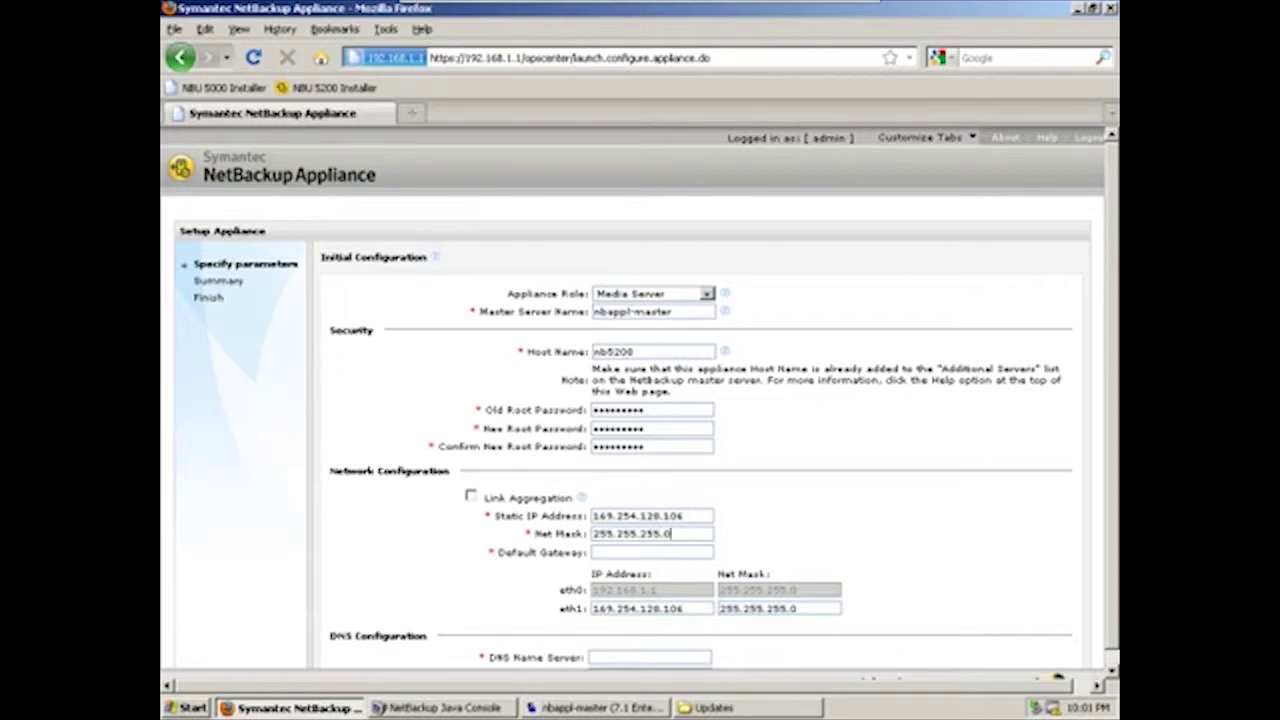
key("Tab")
key("ctrl+v")
key("BackSpace")
key("BackSpace")
scroll(633, 432, "down", 3)
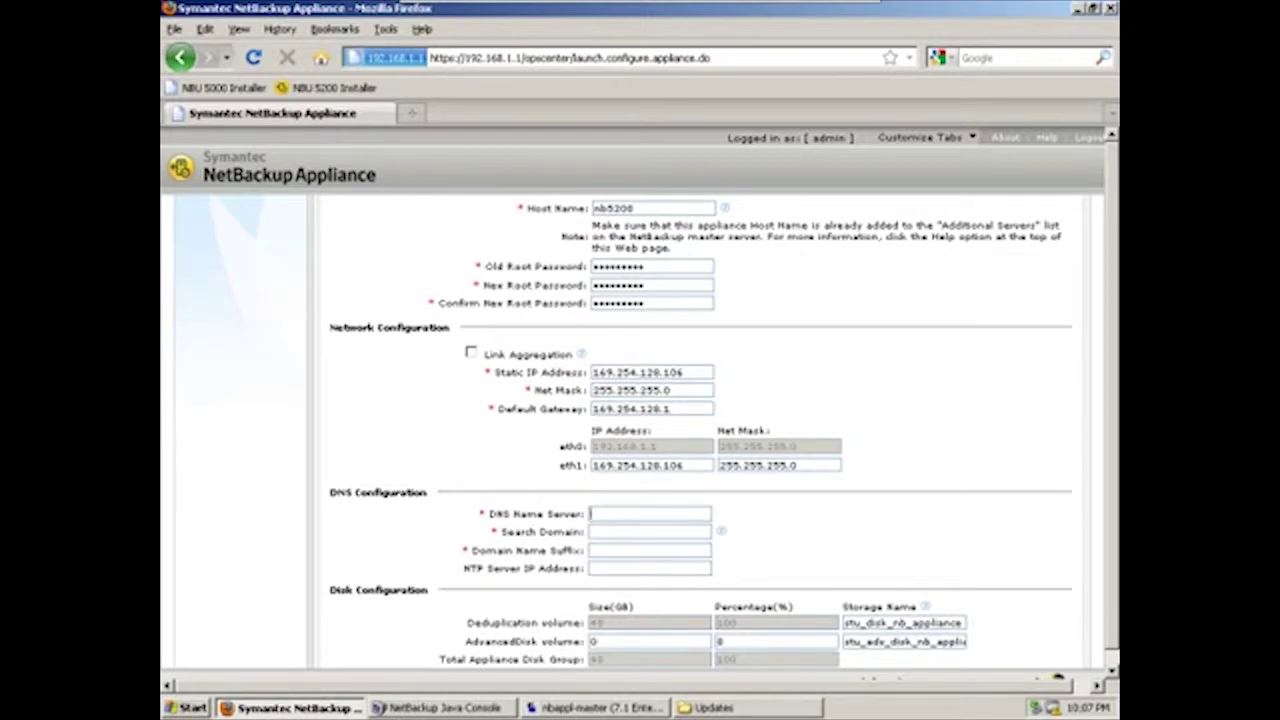
Set DNS server 169.254.128.108 and search domain nbappliance.com
type("169.254.128.10")
type("8")
key("Tab")
type("nbapp")
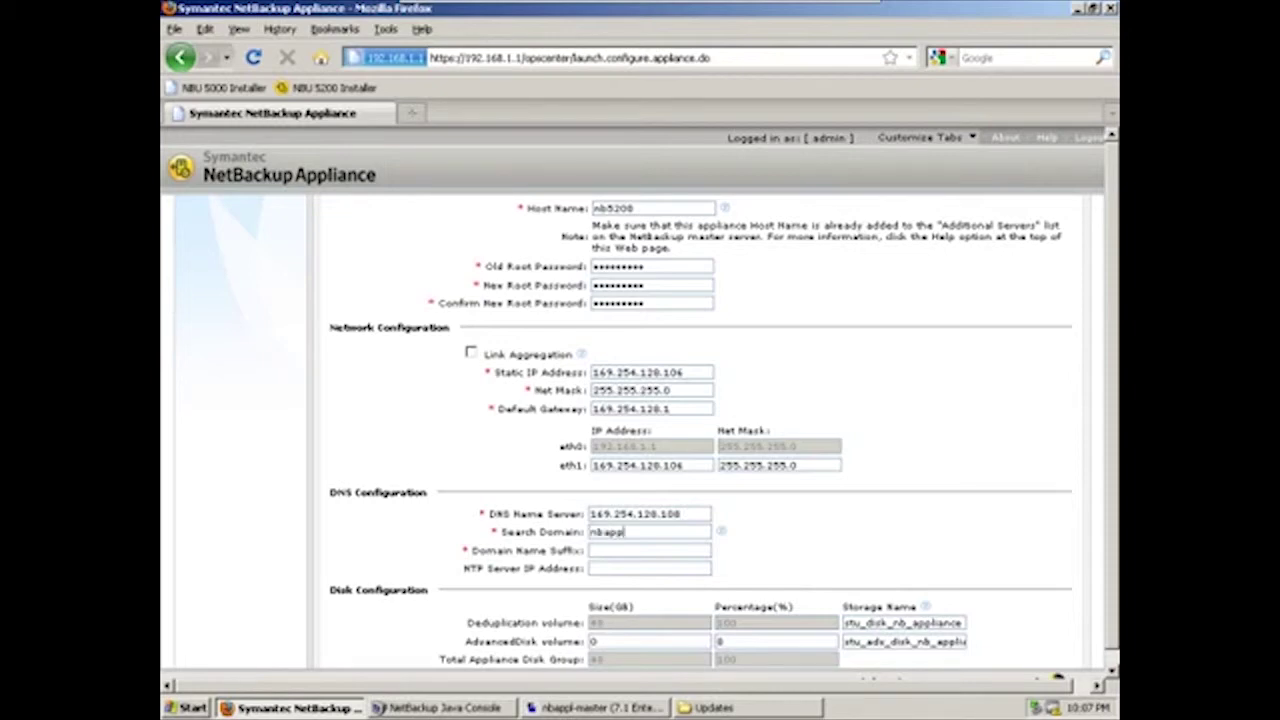
type("liance.com")
left_click(592, 551)
type("nbappliance.com")
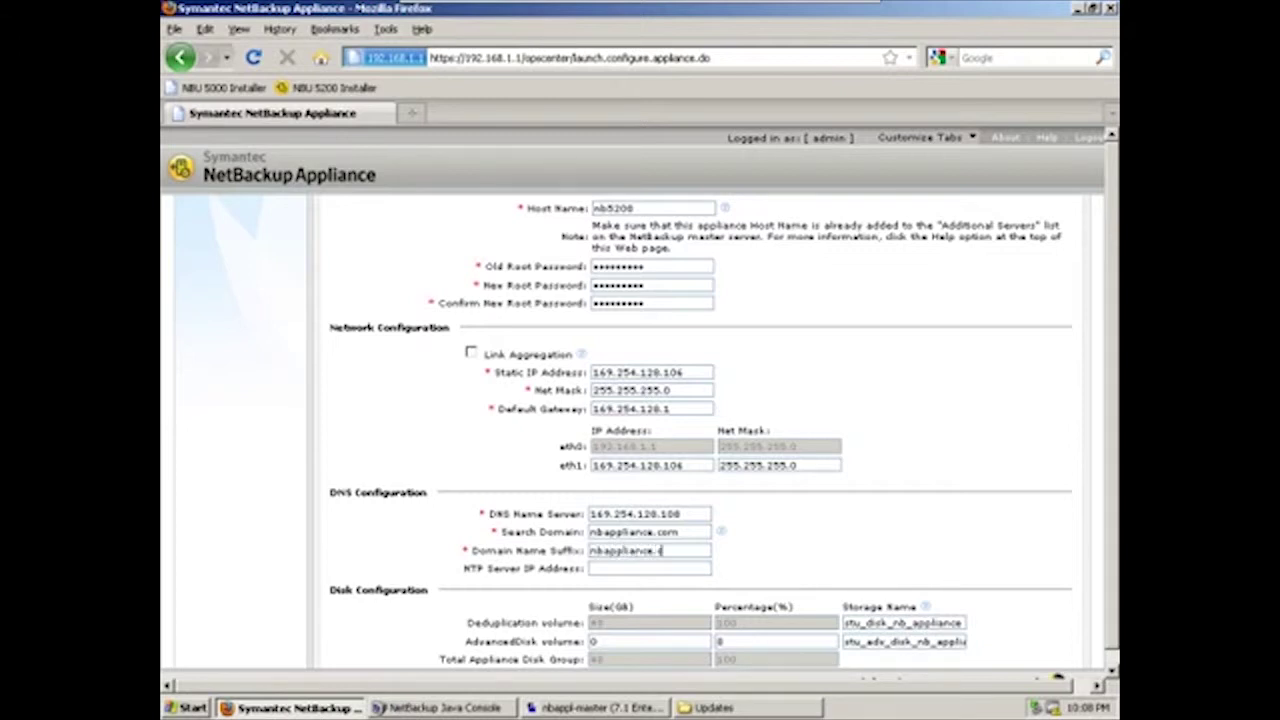
left_click(592, 568)
Give AdvancedDisk 30%, name storage units NB5200_DDV and NB5200_ADV, and continue to the summary
scroll(640, 400, "down", 1)
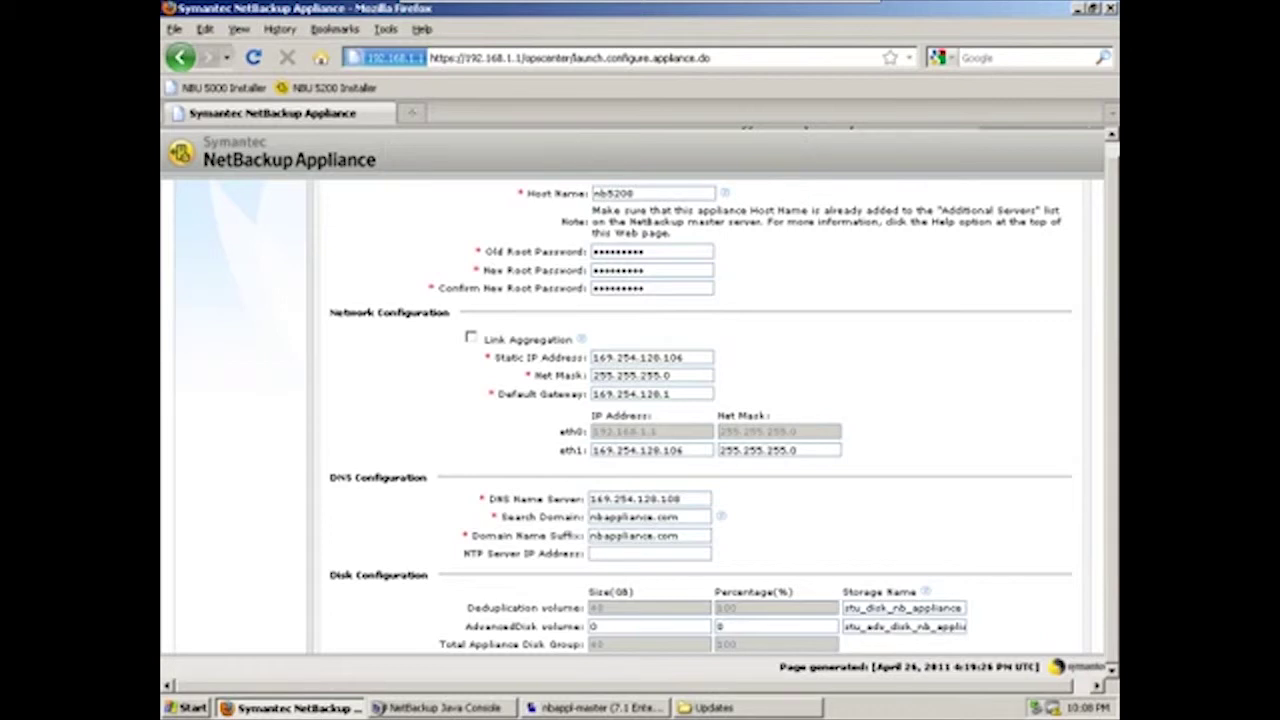
key("Tab")
key("Tab")
key("Tab")
type("30")
left_click_drag(845, 607, 962, 607)
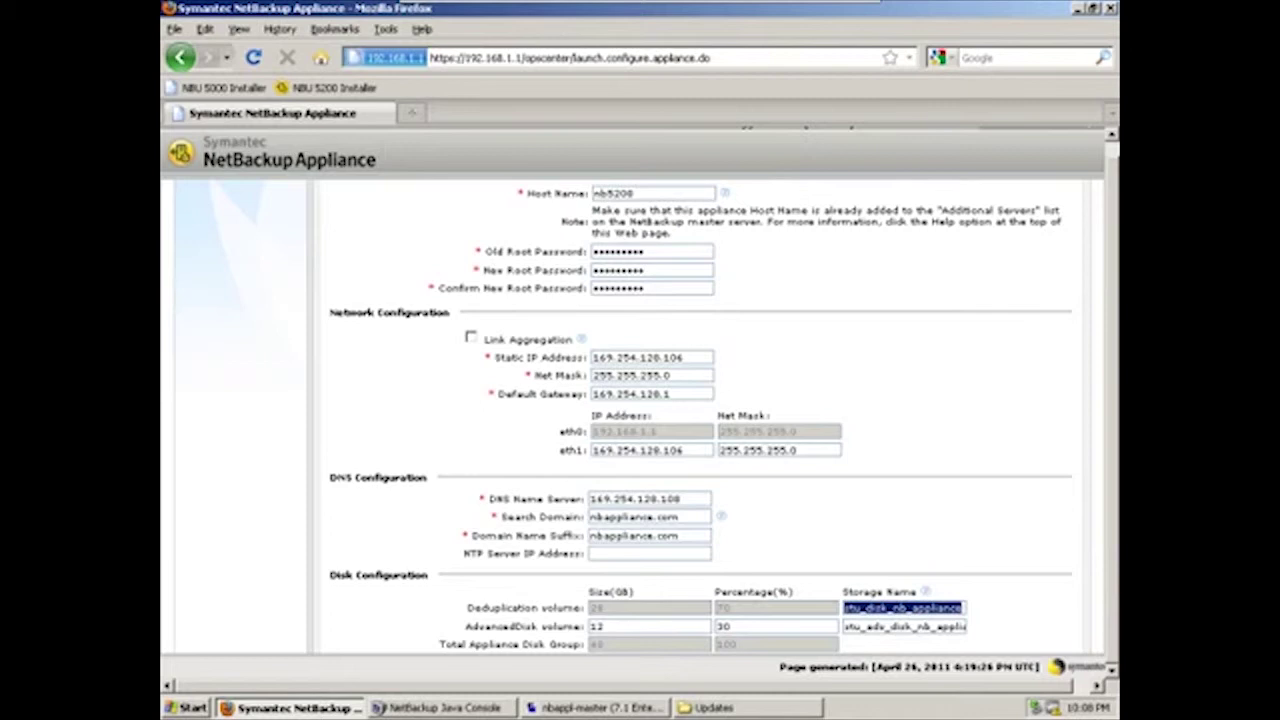
type("NB5200")
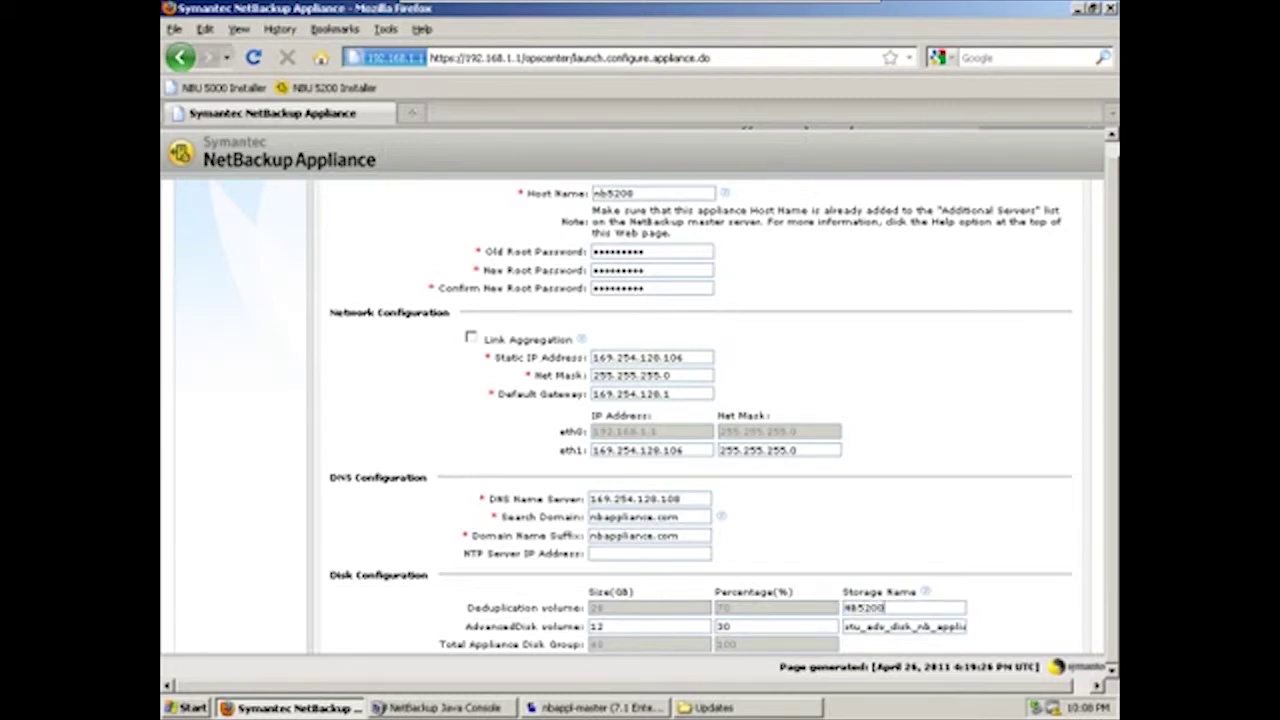
type("_")
type("DDV")
key("Tab")
key("Tab")
key("Tab")
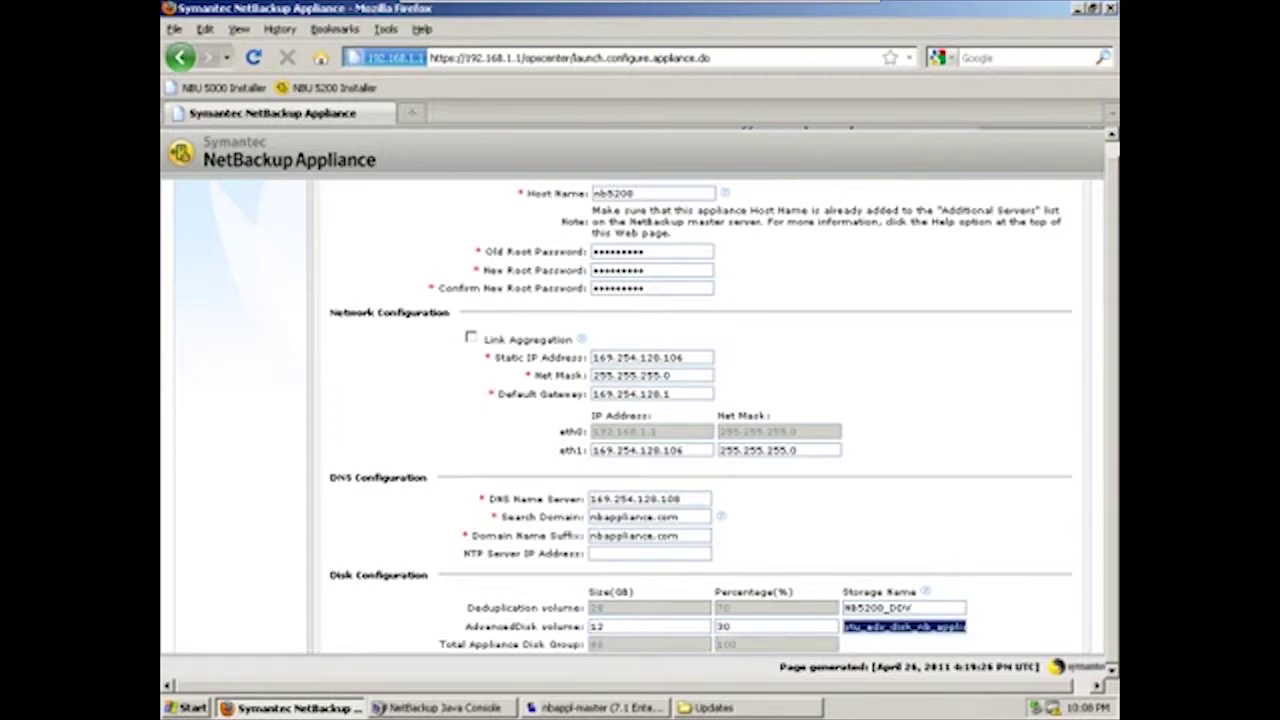
type("NB52")
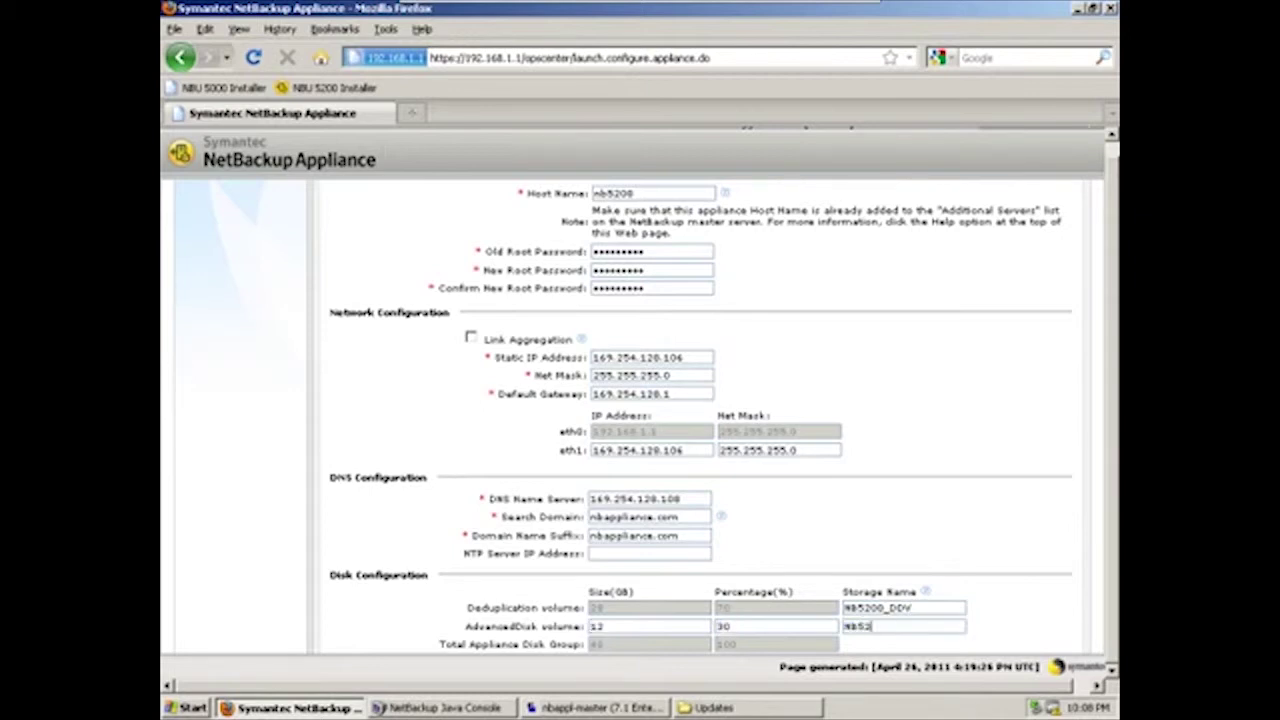
type("00_ADV")
scroll(647, 418, "down", 1)
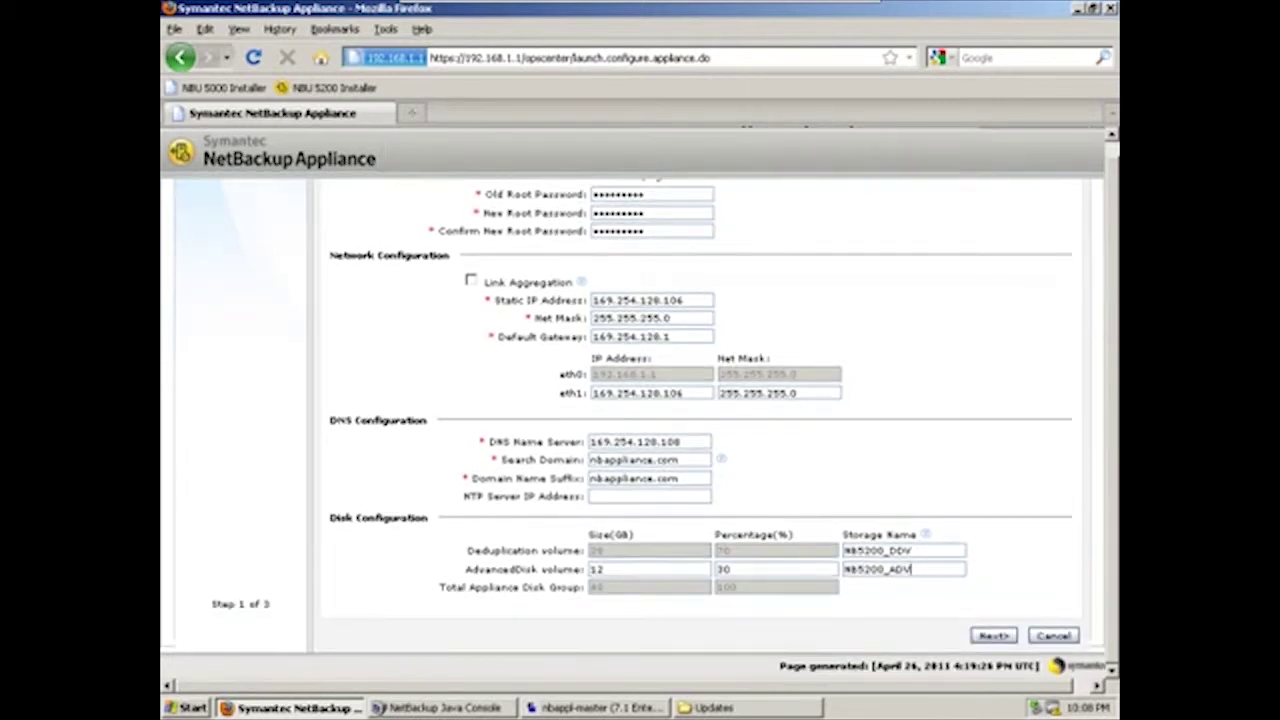
left_click(993, 636)
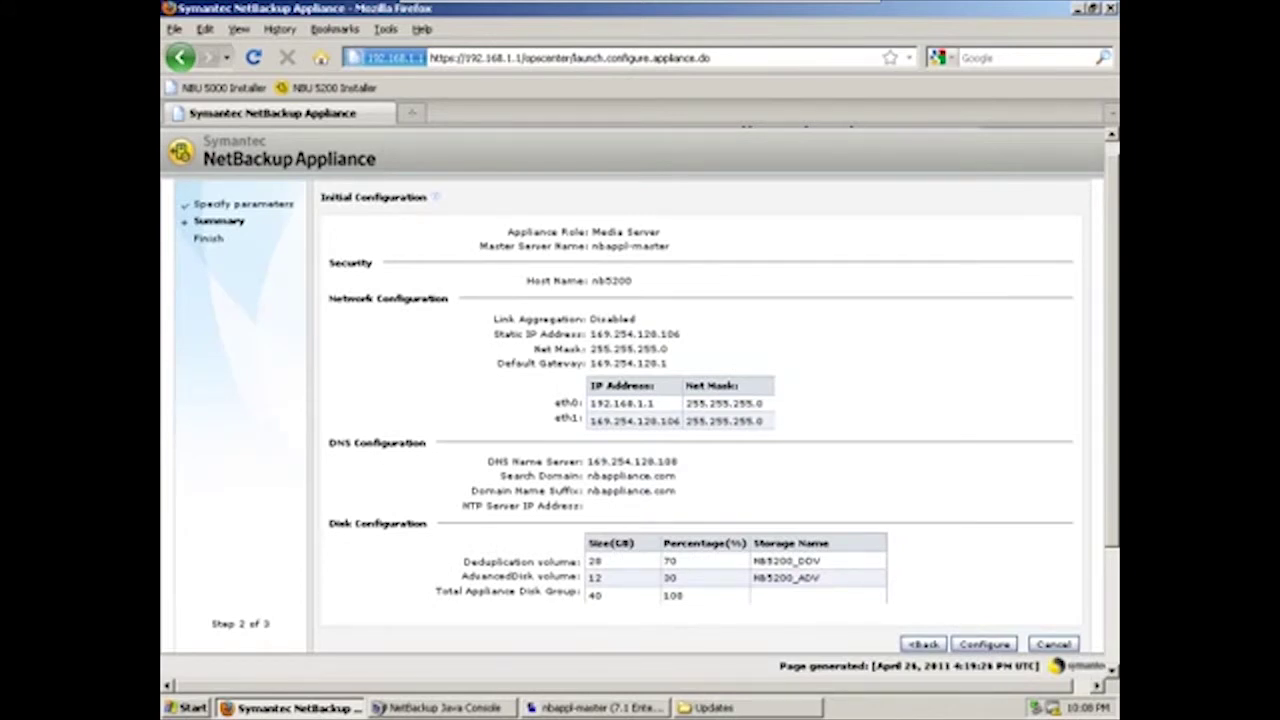
Apply the appliance configuration from the summary page and let it finish
left_click(984, 644)
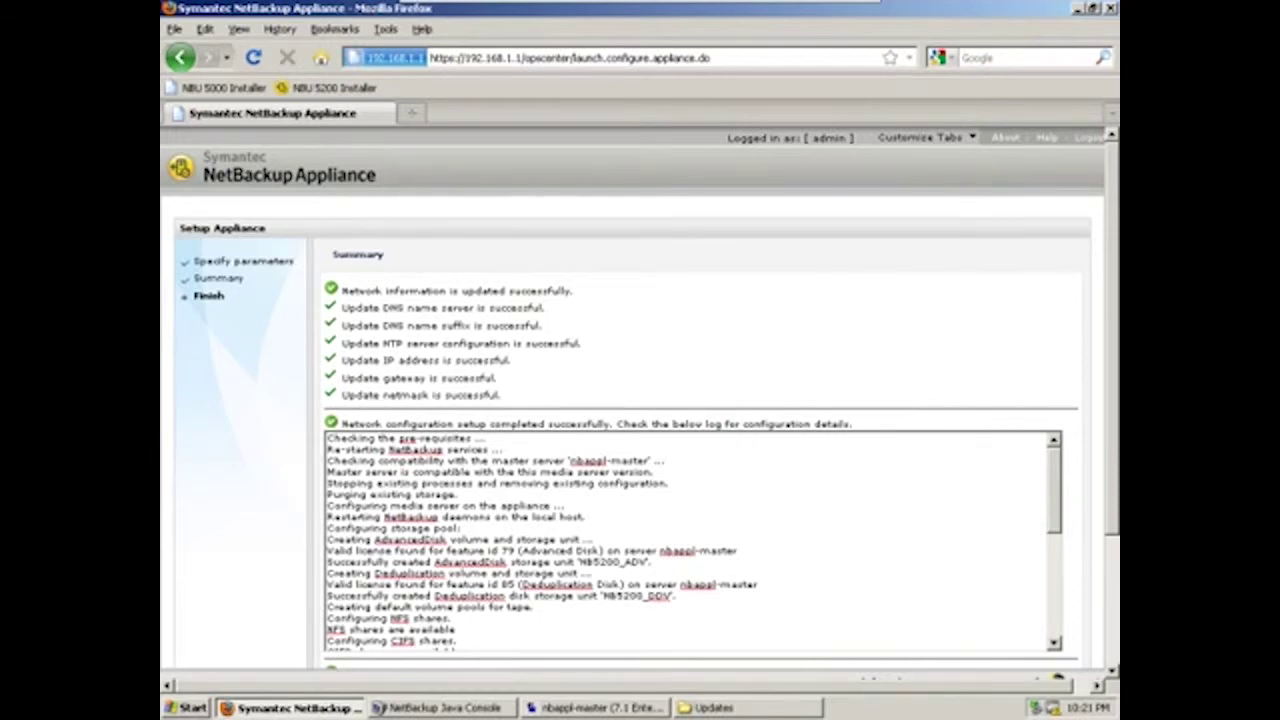
Confirm the configuration log ends with SELF TEST RESULT: PASS, then switch to the Administration Console
scroll(640, 400, "down", 2)
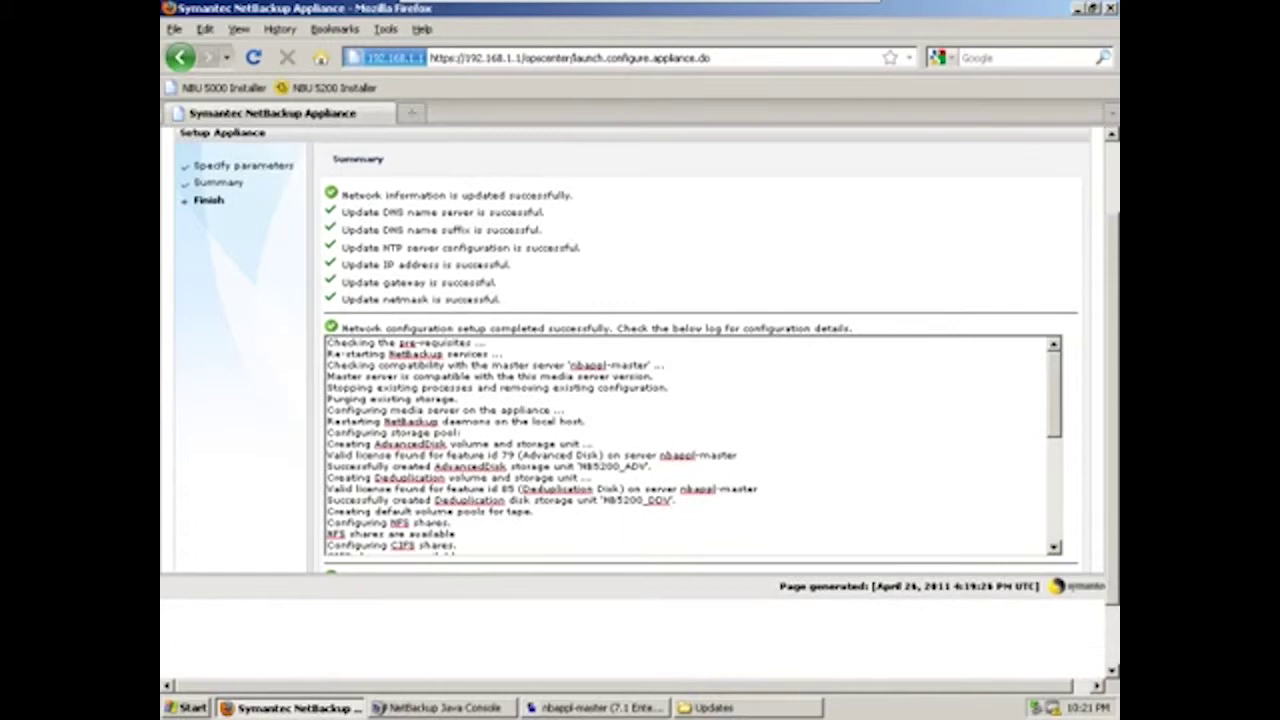
scroll(690, 445, "down", 10)
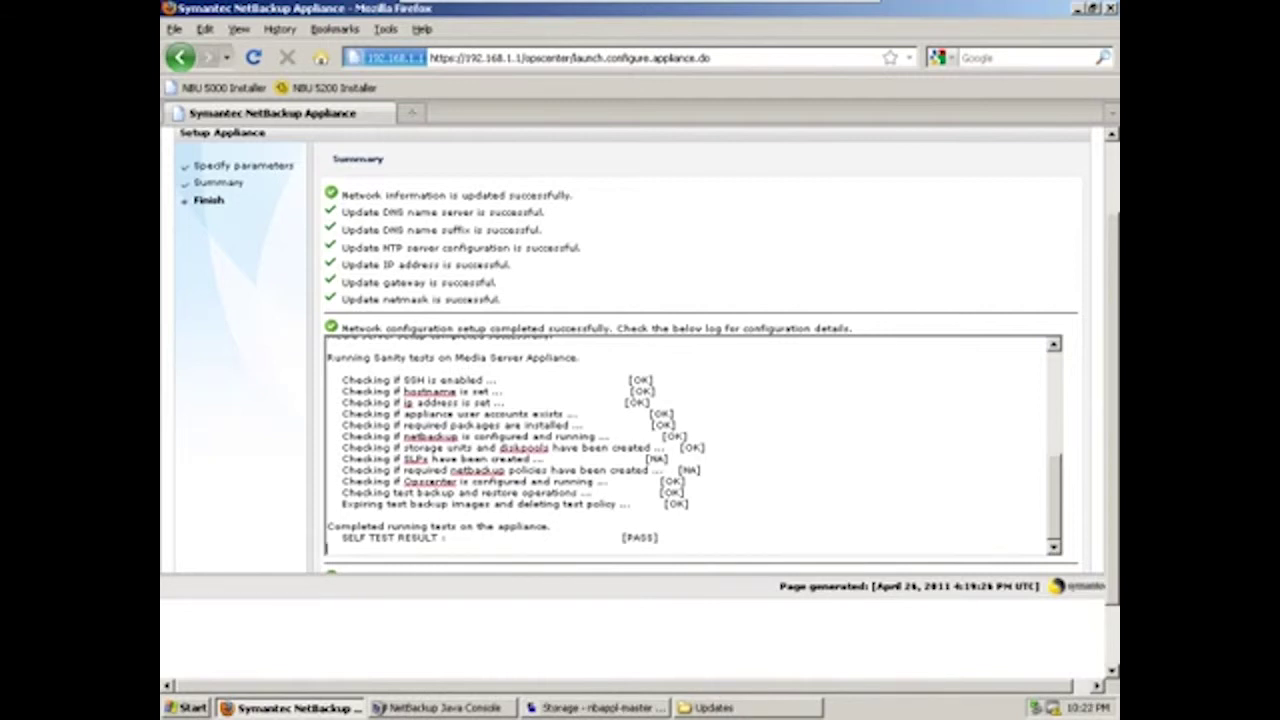
key("alt+Tab")
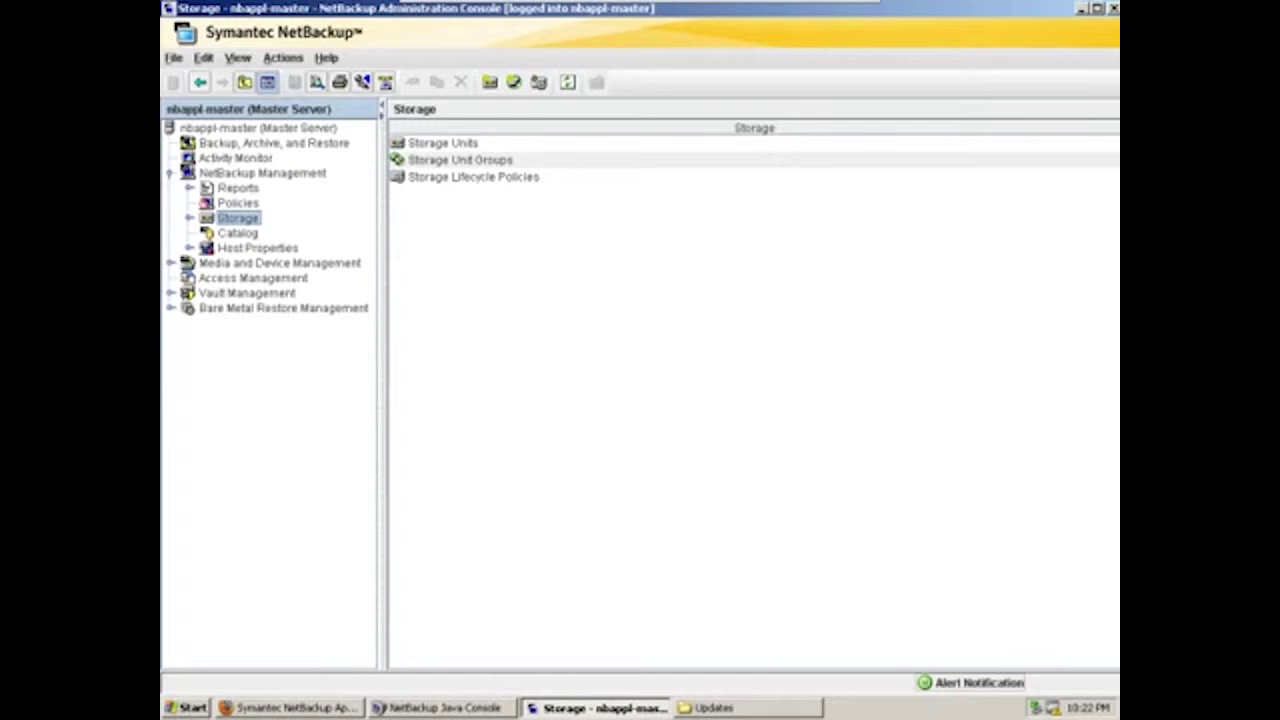
Expand Media and Device Management and Credentials to list the configured storage servers
left_click(170, 263)
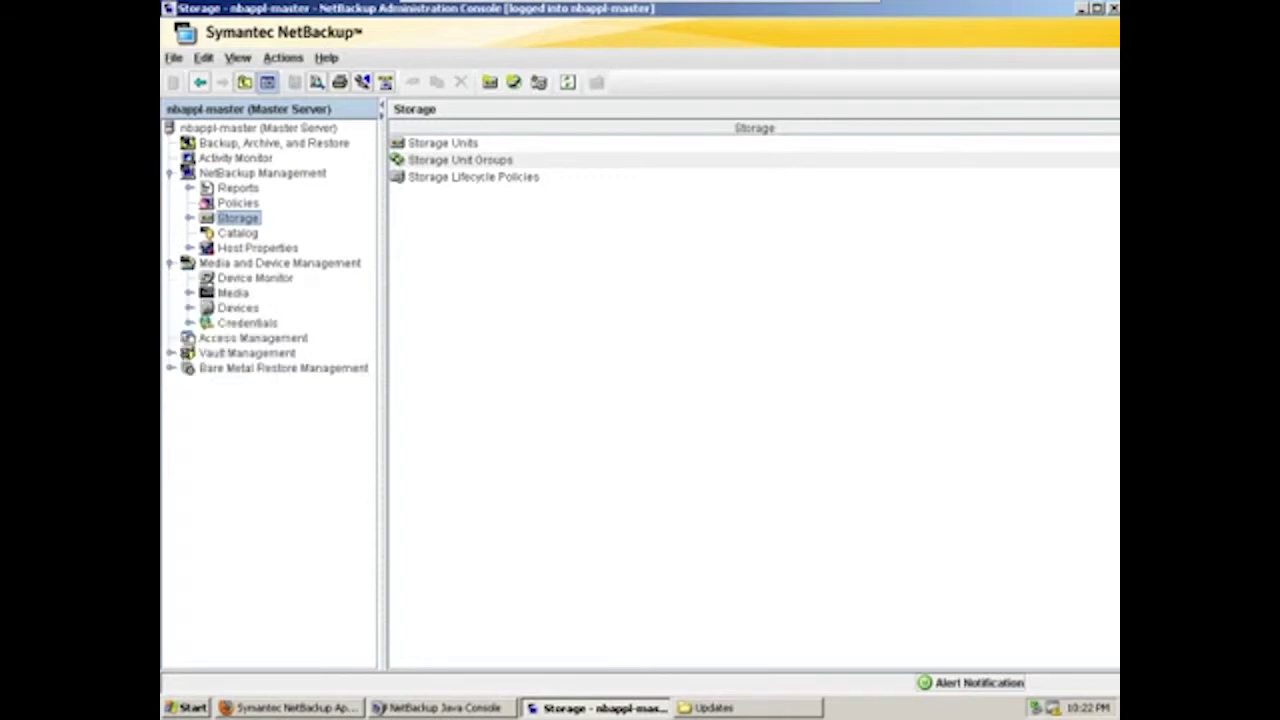
left_click(189, 323)
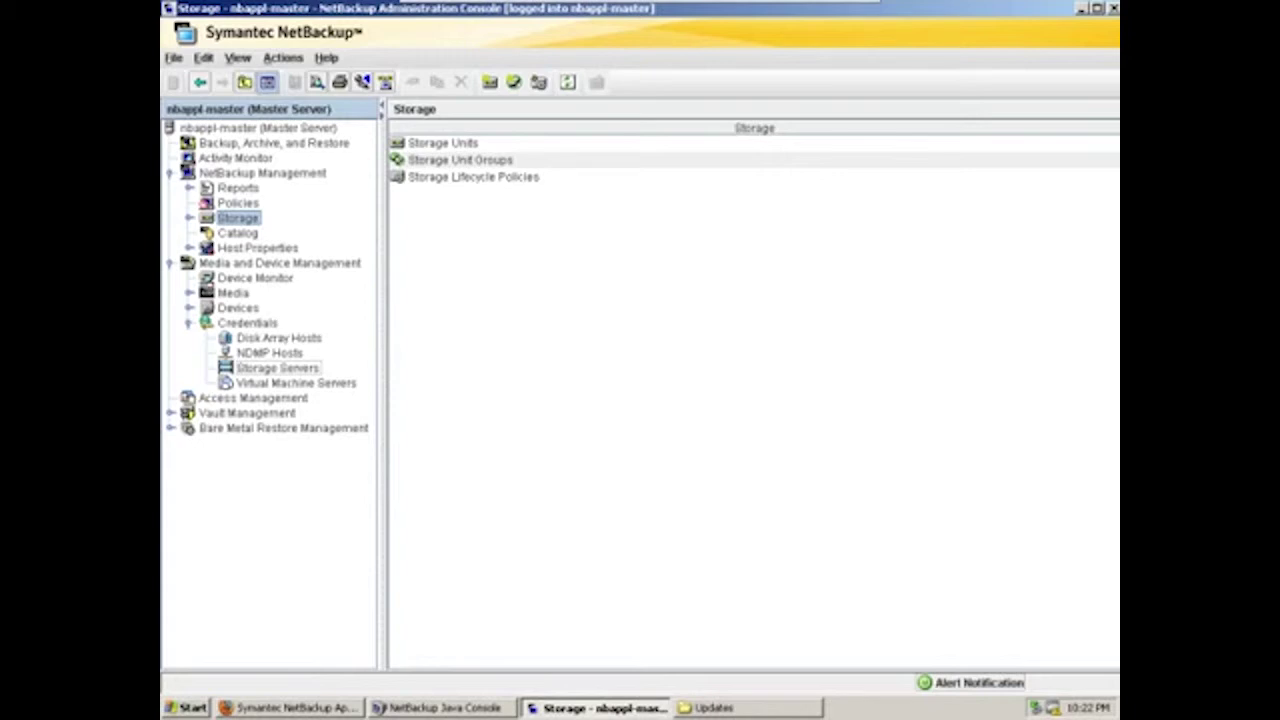
left_click(277, 368)
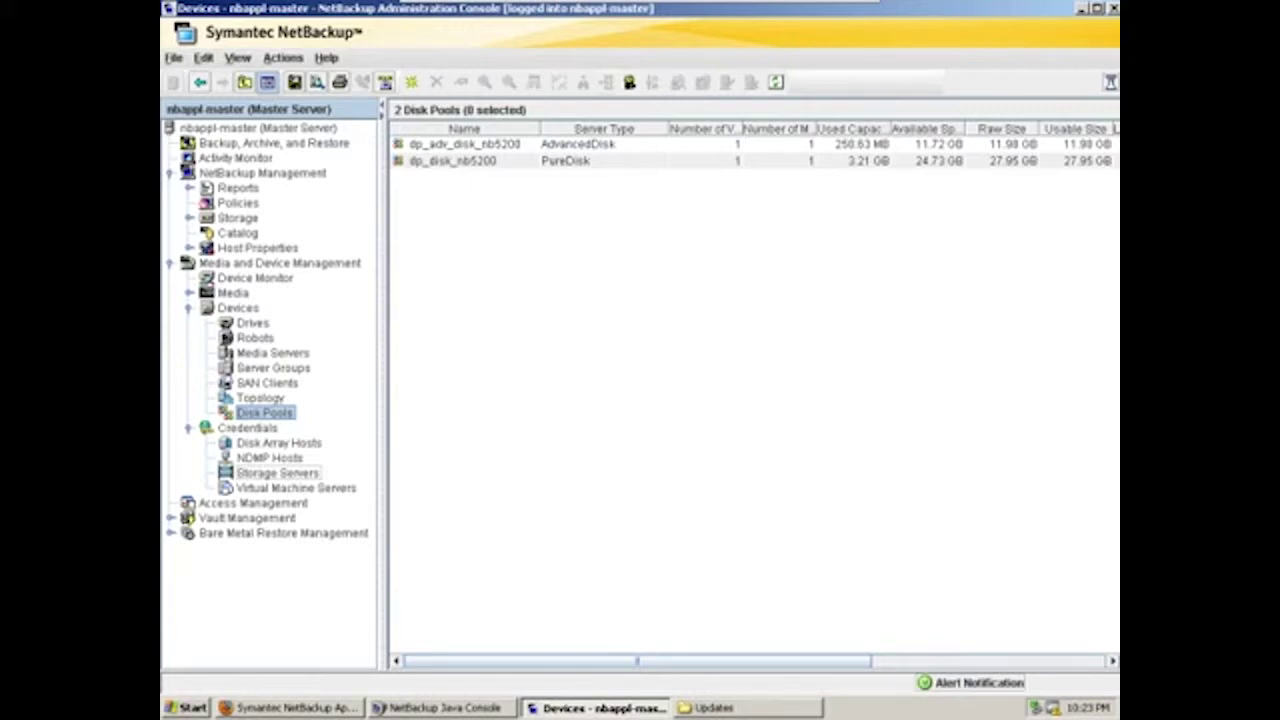
Review storage units NB5200_ADV and NB5200_DDV, then view the five finished jobs in Activity Monitor
left_click(189, 217)
left_click(271, 232)
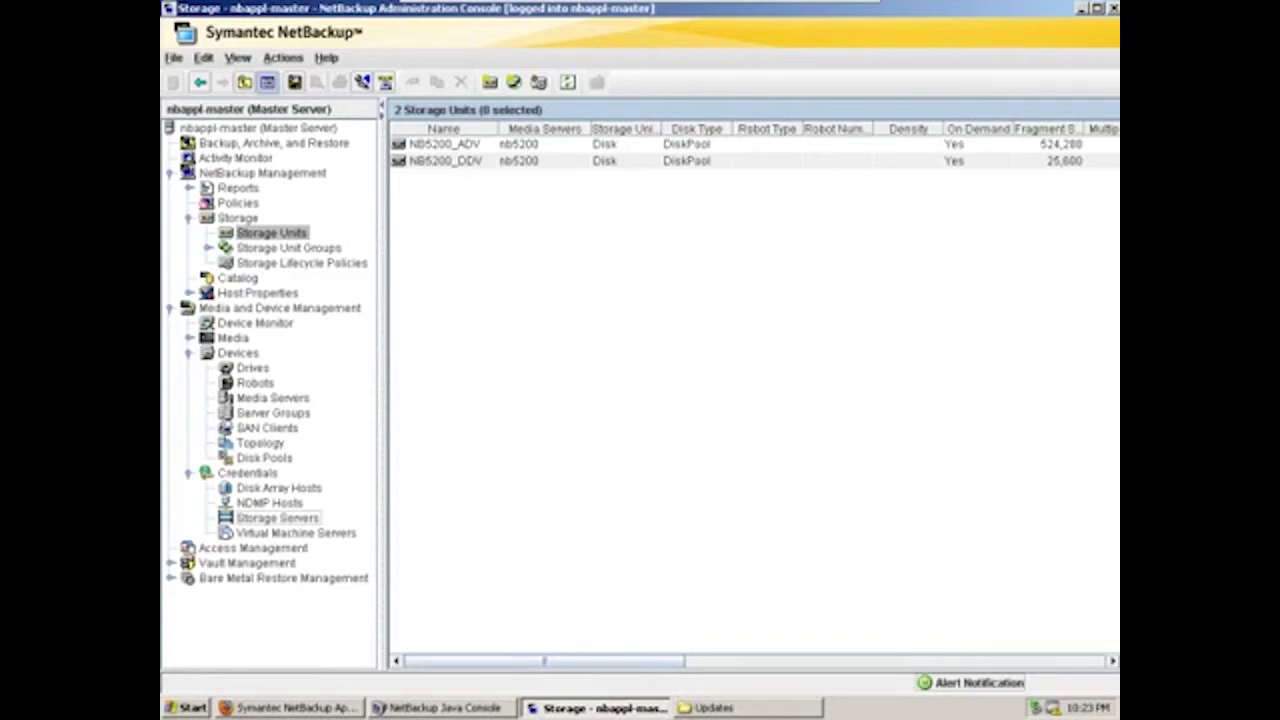
left_click(235, 157)
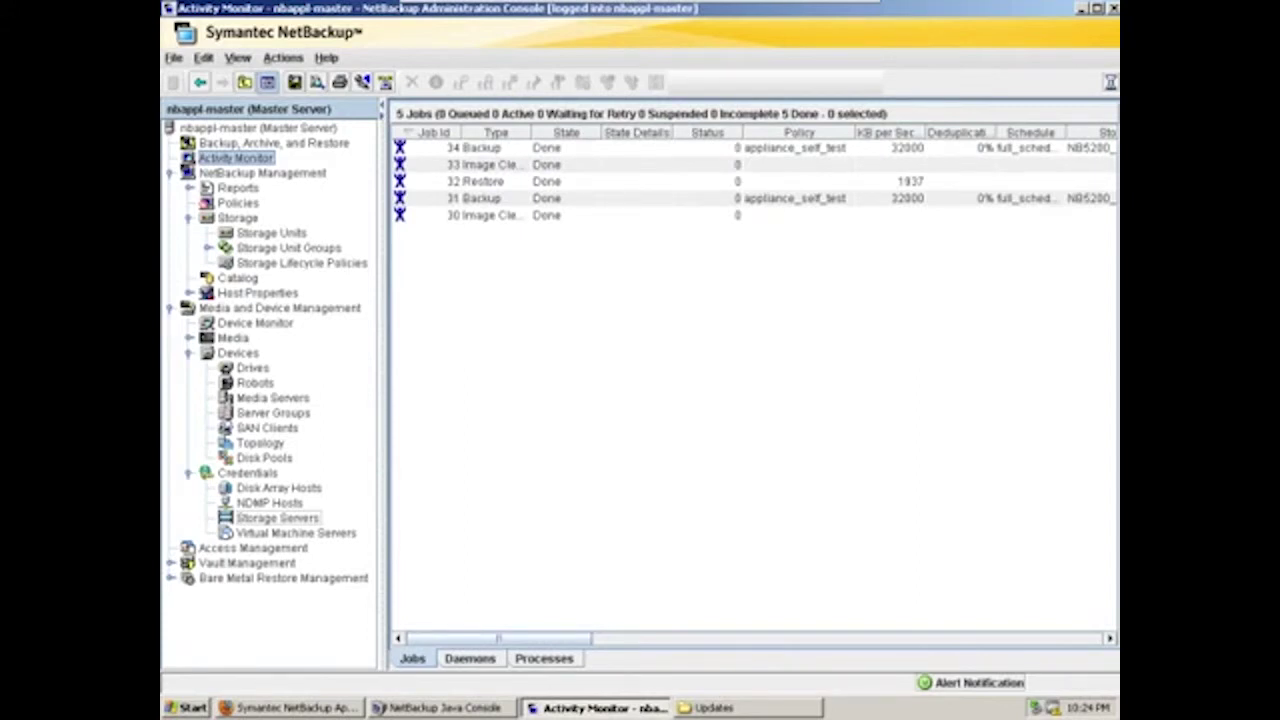
Inspect backup job 31 and restore job 32, then view the Client_Backup policy
left_click(475, 198)
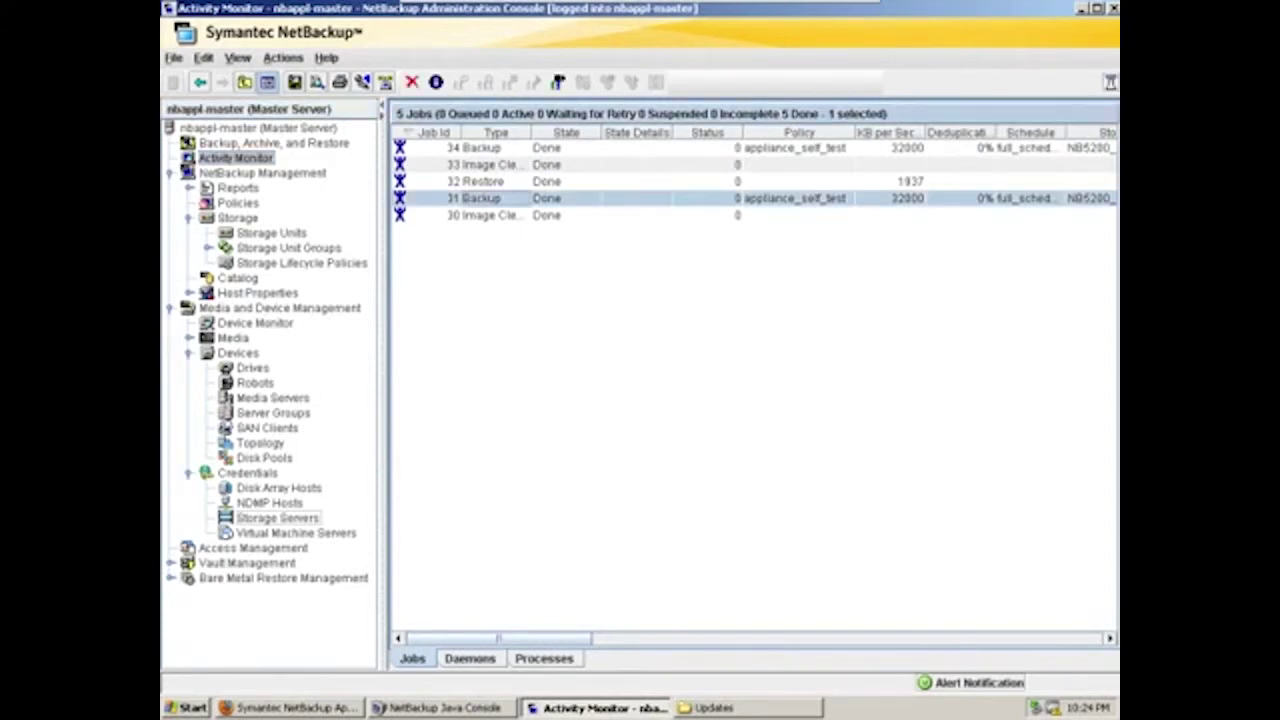
left_click(475, 181)
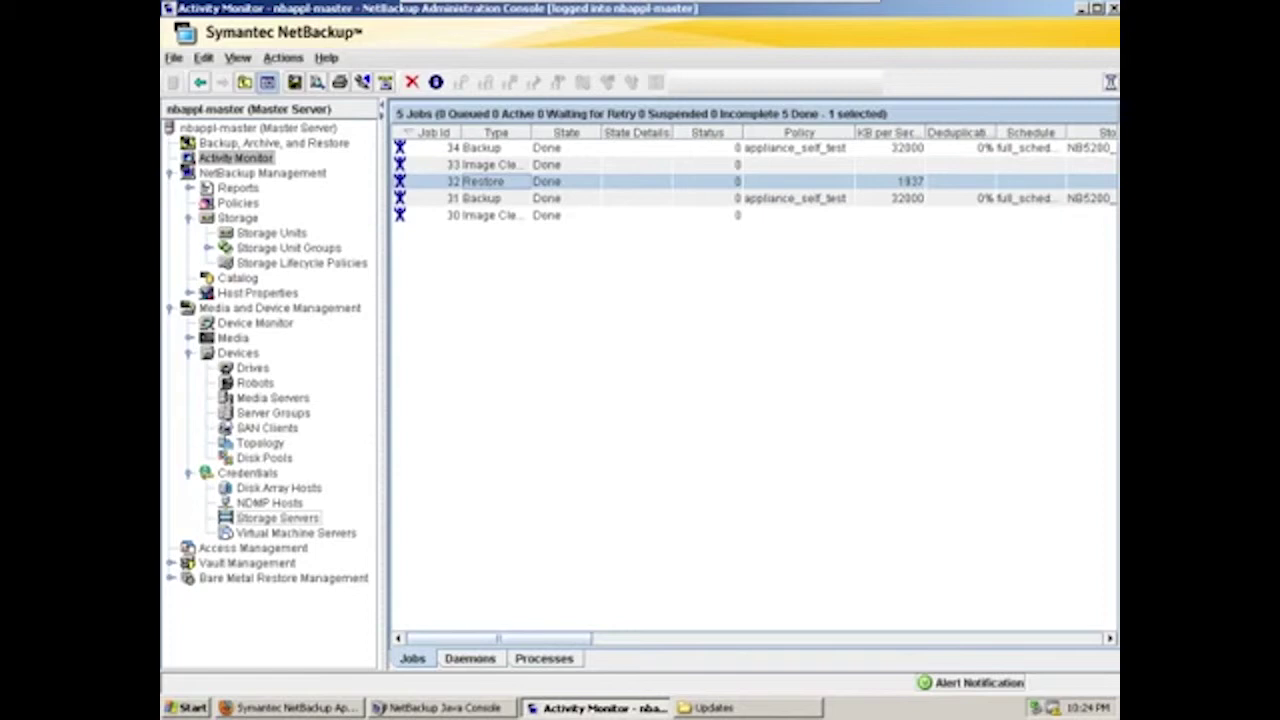
left_click(238, 202)
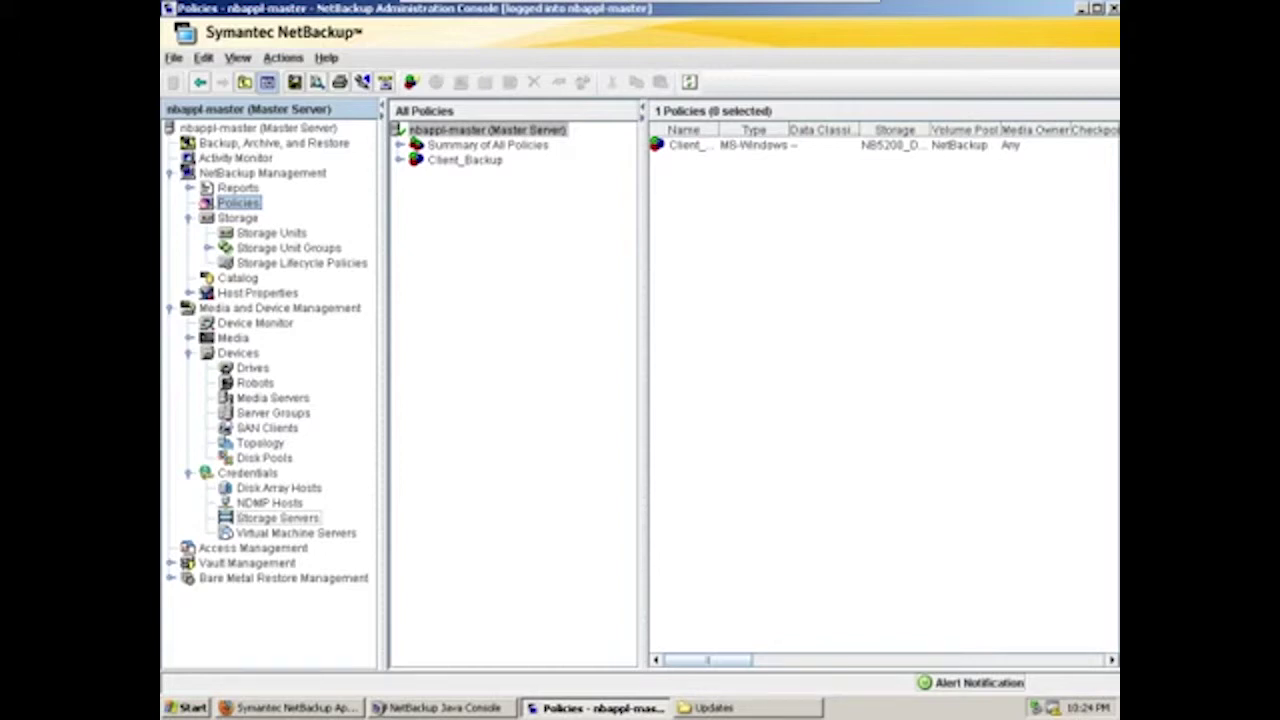
right_click(462, 160)
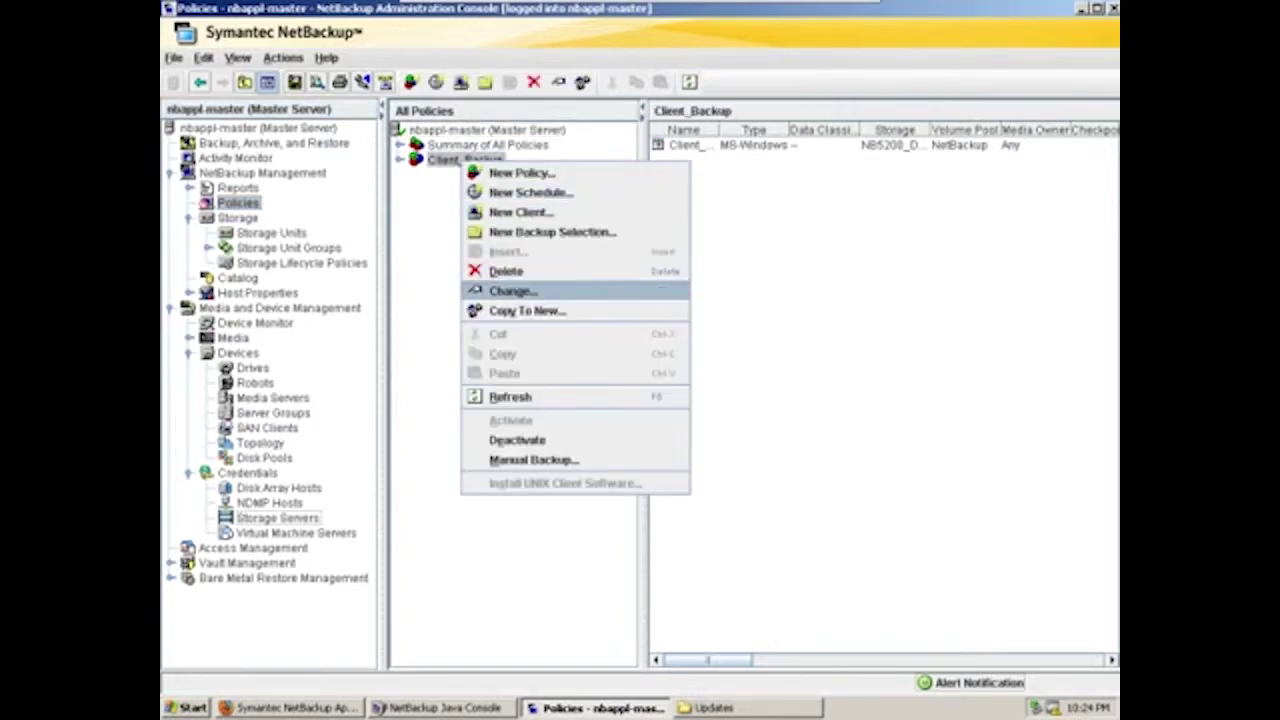
left_click(512, 290)
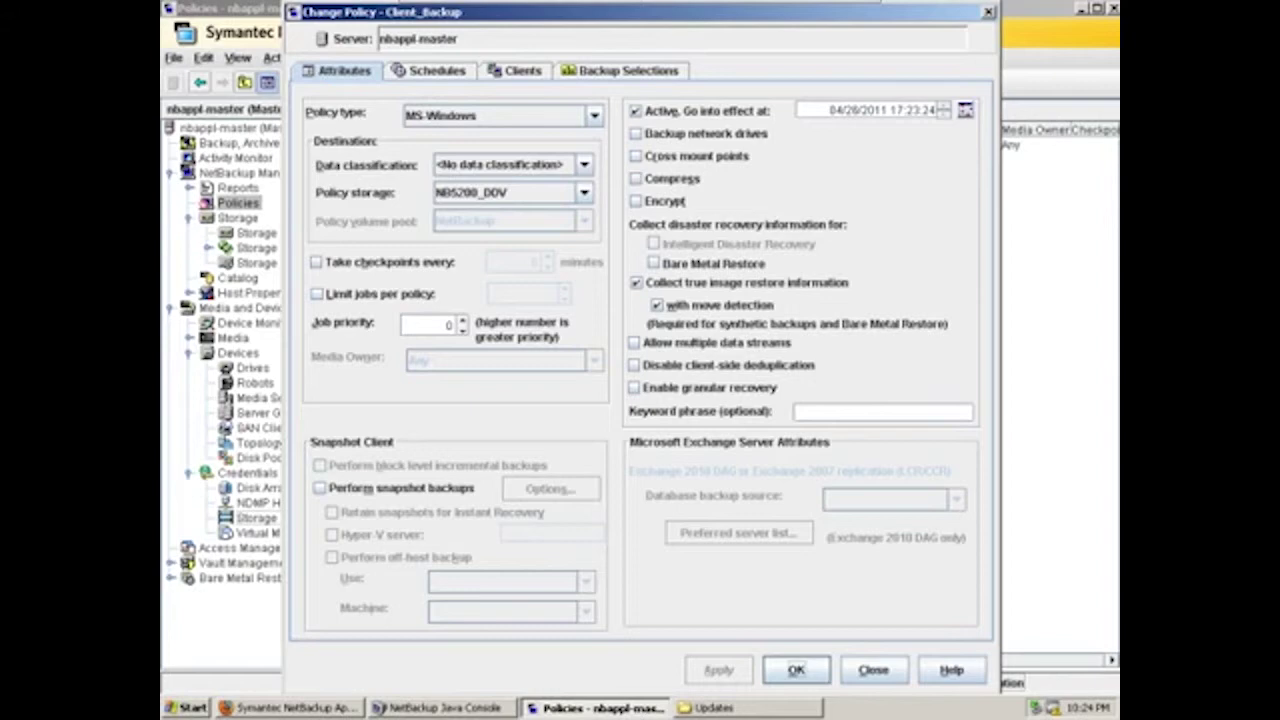
left_click(584, 192)
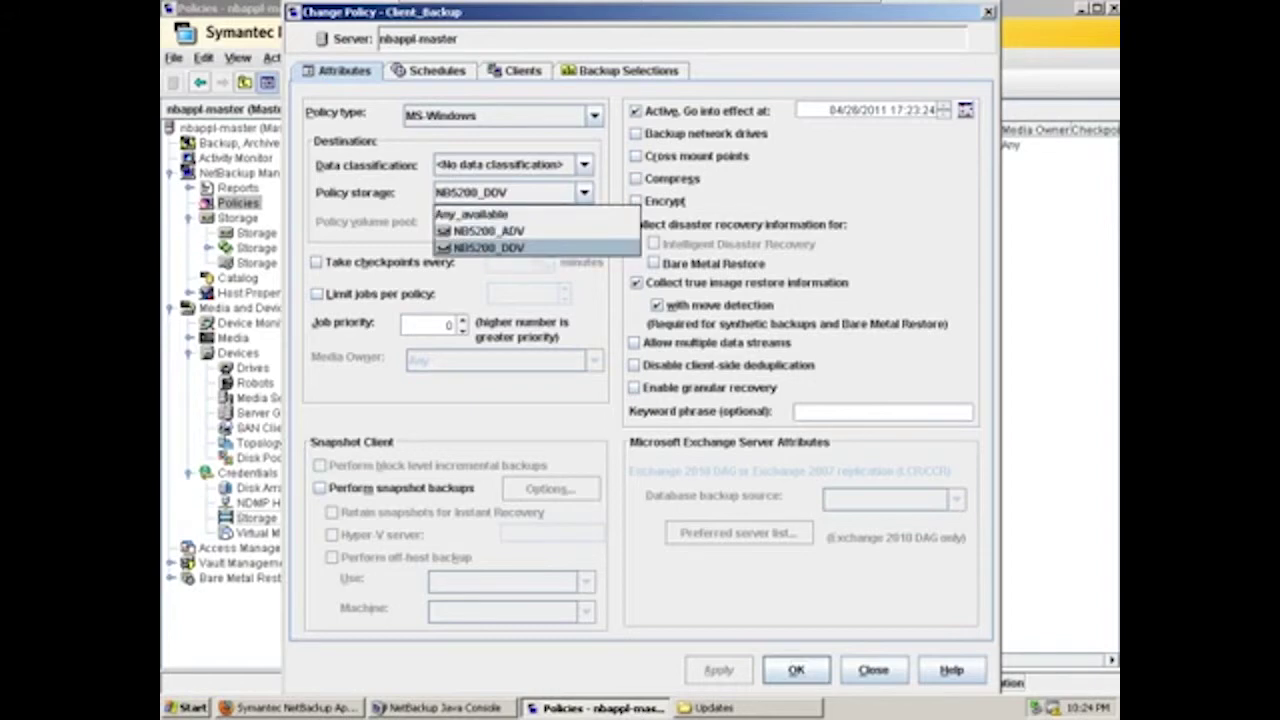
key("Return")
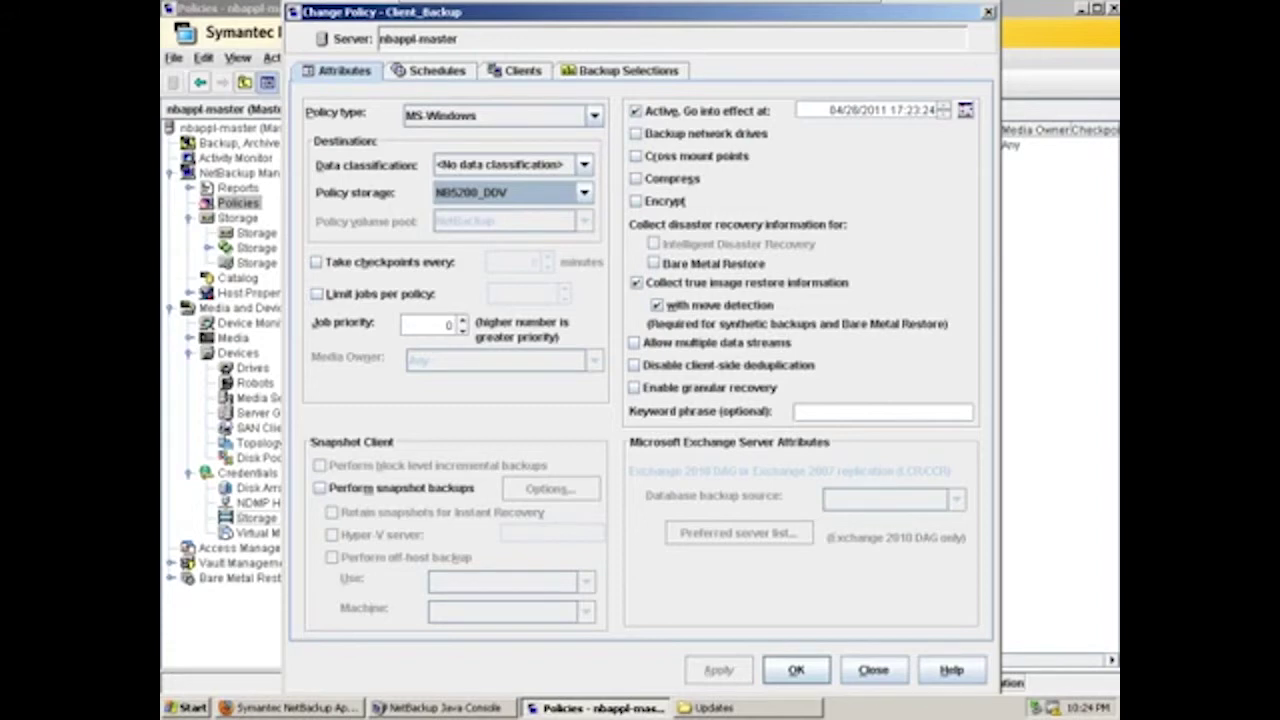
left_click(622, 70)
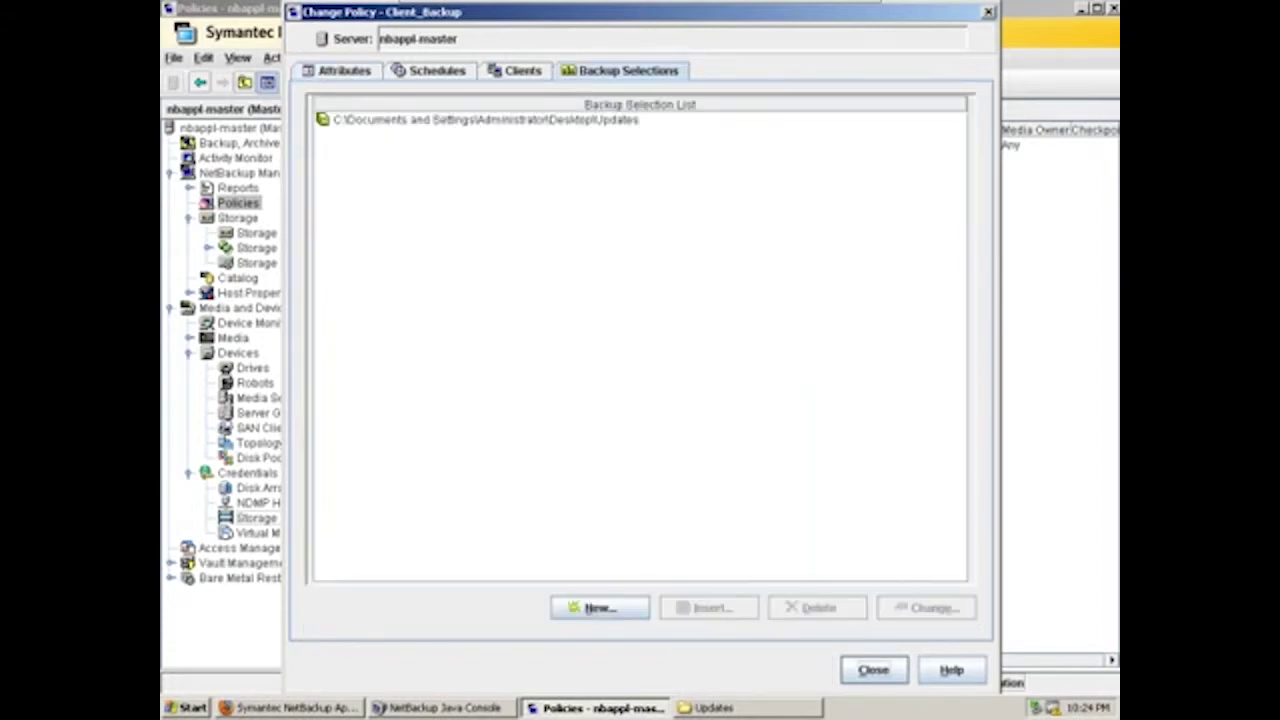
left_click(873, 670)
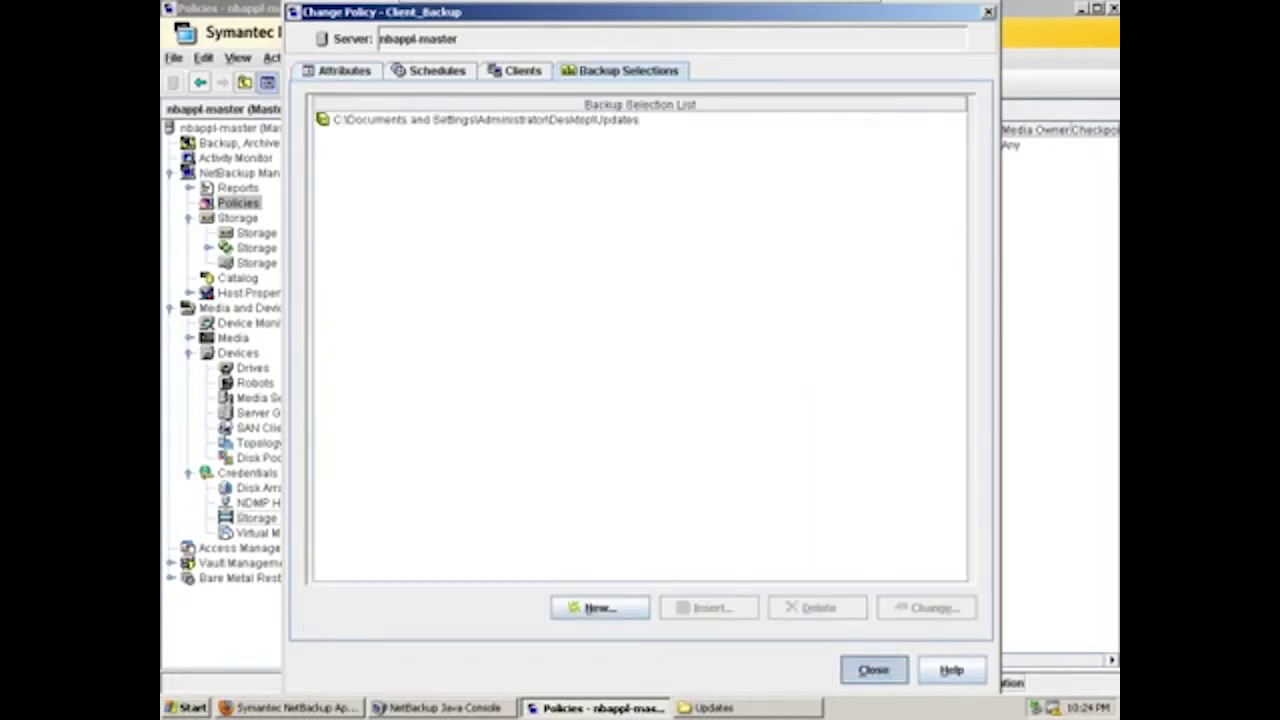
left_click(740, 707)
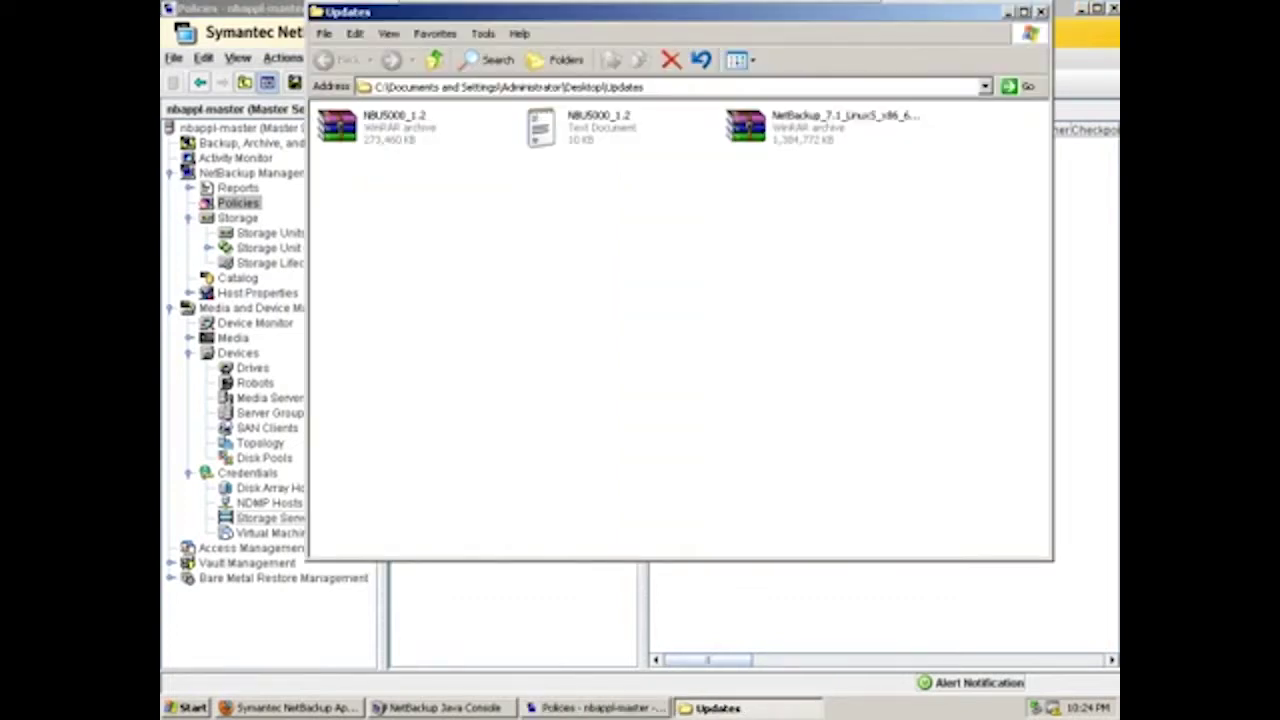
Run a manual Full_Backup of Client_Backup for client nb5000-pdclient and monitor the job
key("alt+Tab")
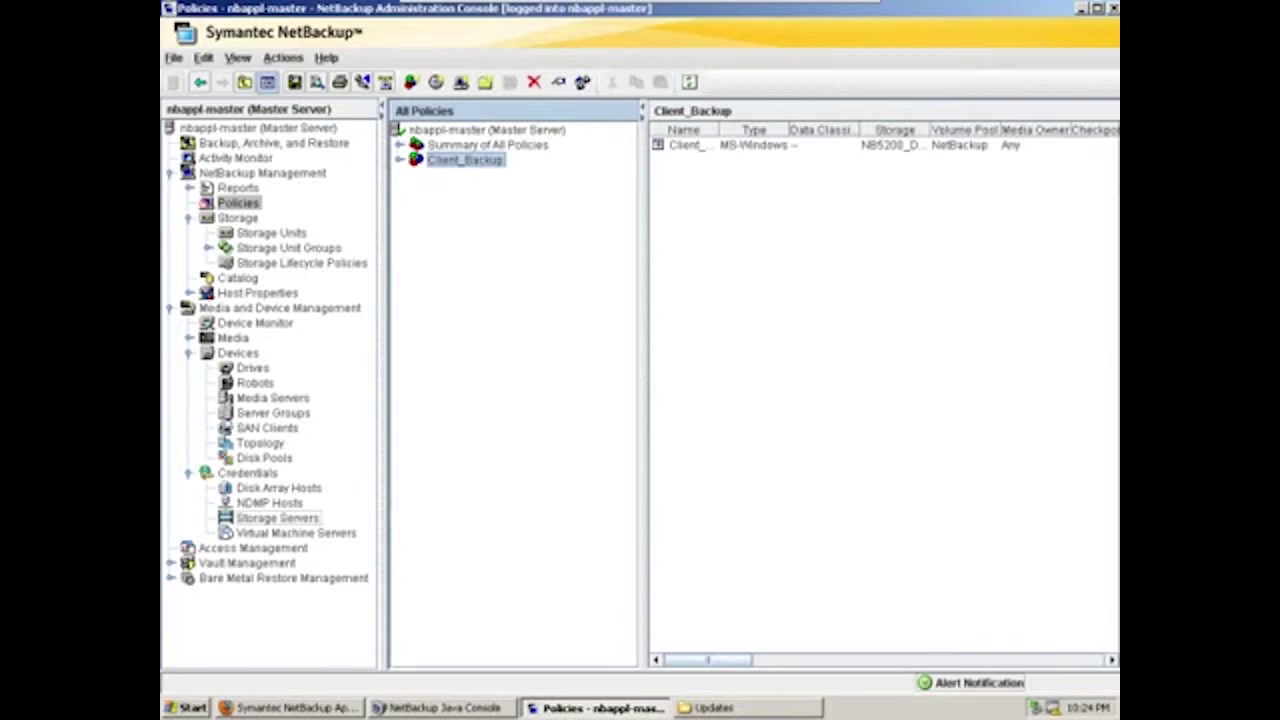
right_click(432, 156)
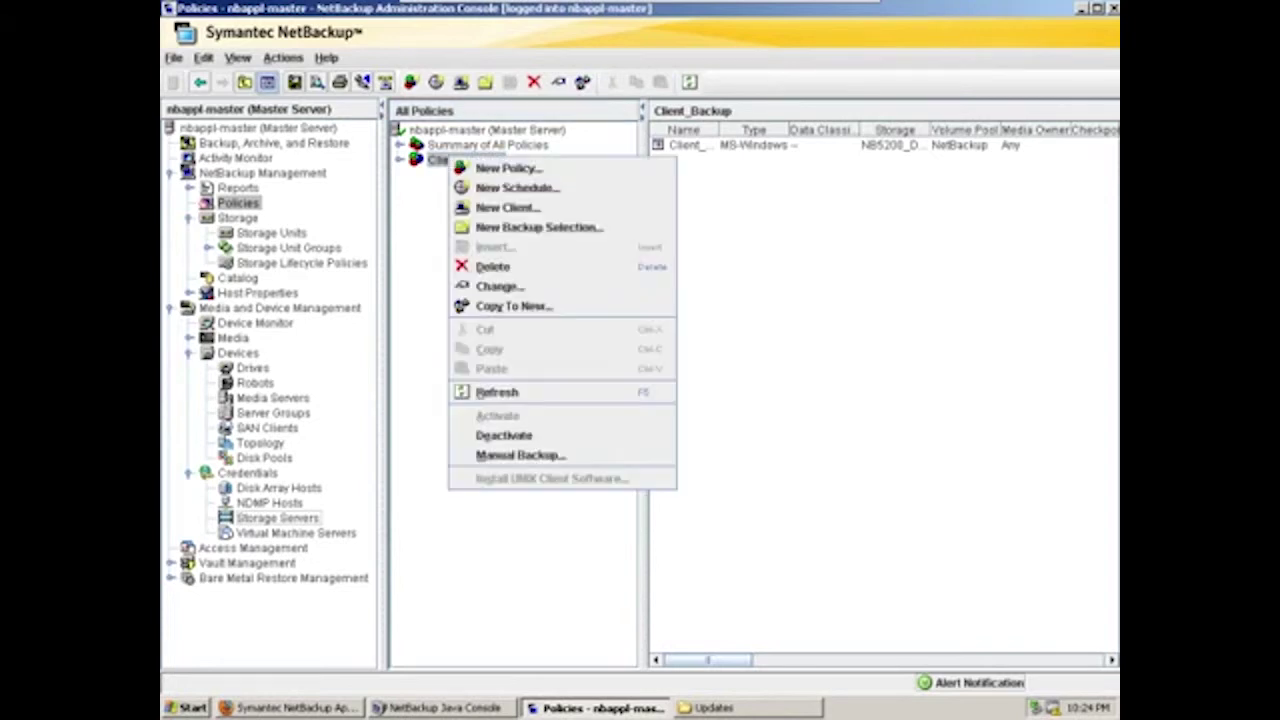
left_click(500, 453)
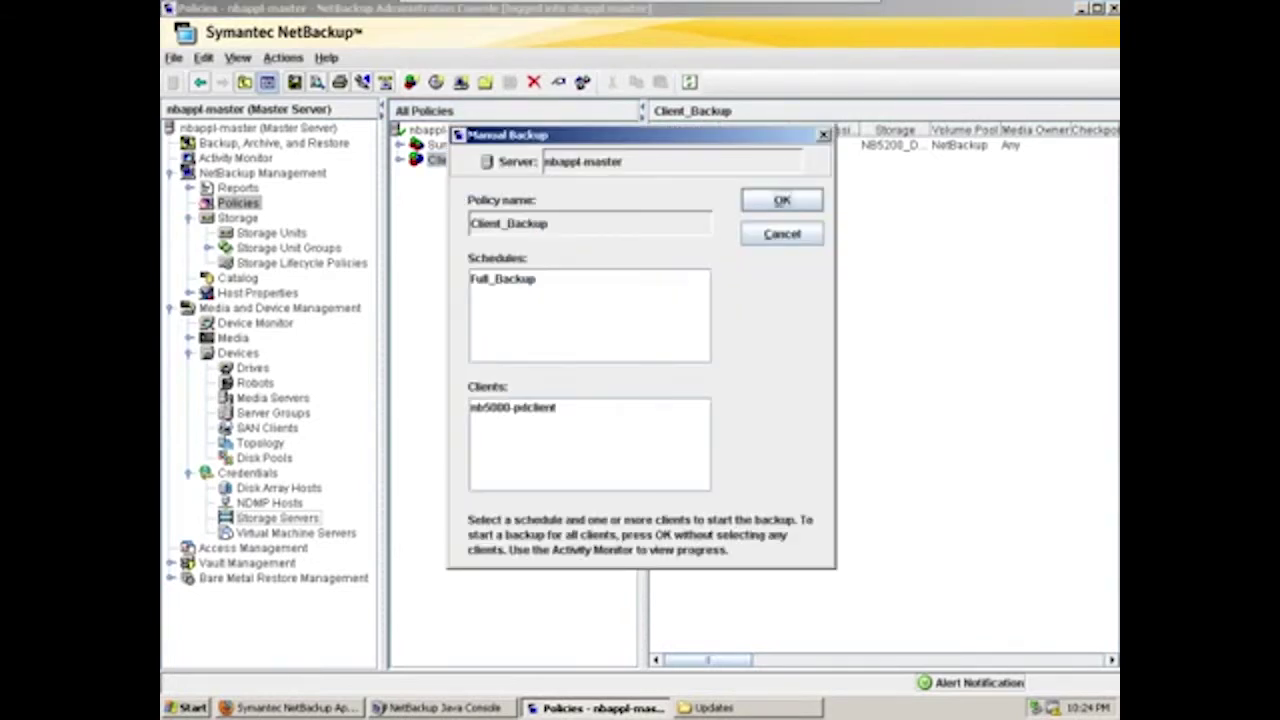
left_click(512, 407)
left_click(502, 279)
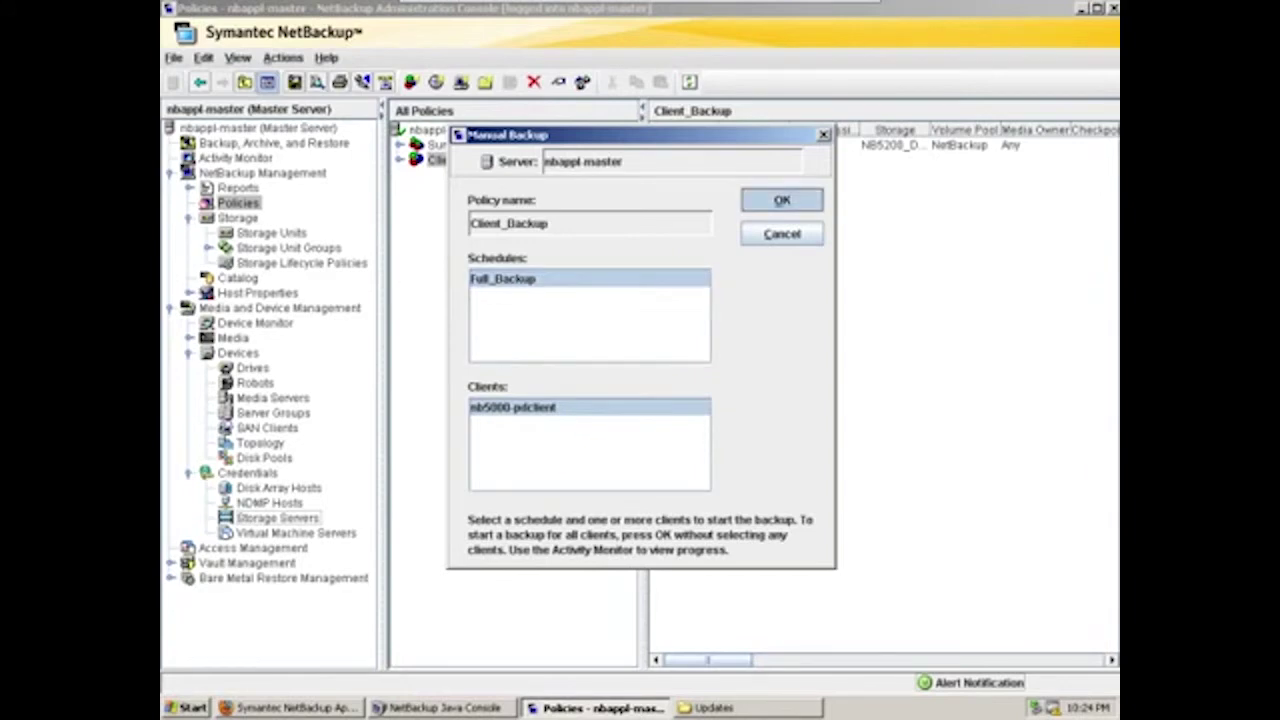
key("Return")
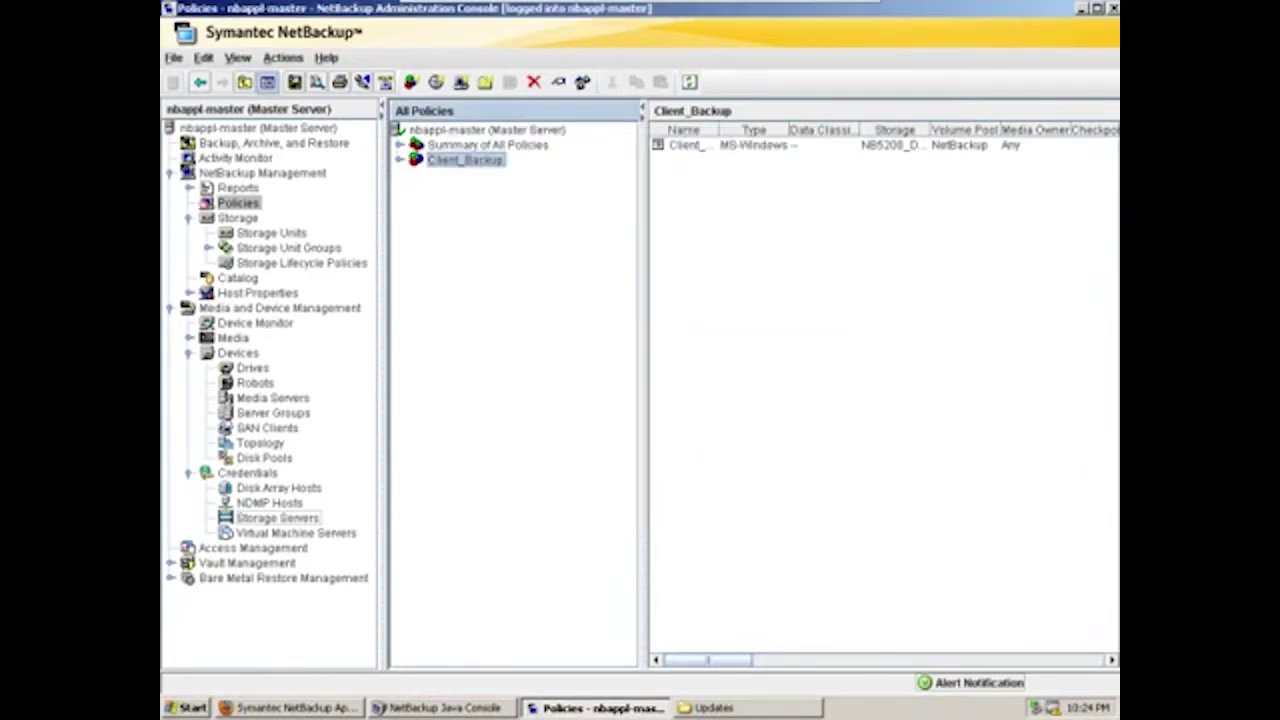
left_click(235, 158)
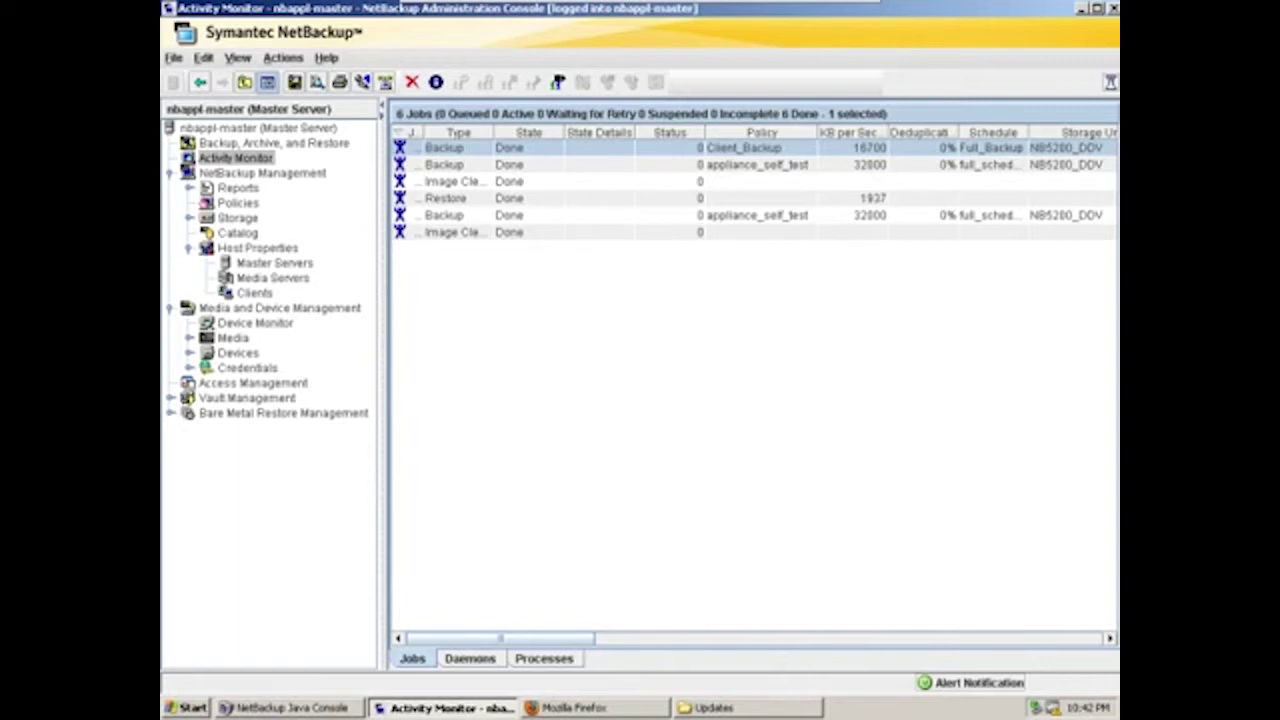
Rerun the Client_Backup Full_Backup for nb5000-pdclient and check its 100% deduplication result
left_click(238, 202)
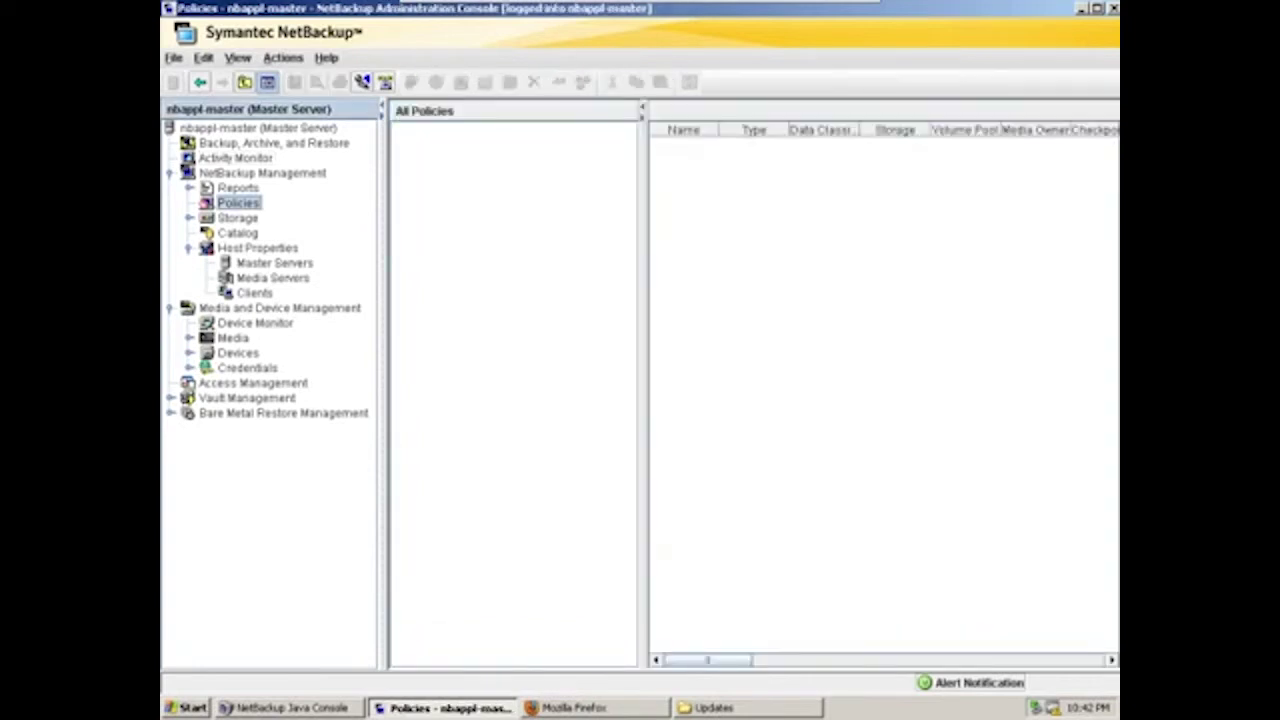
right_click(445, 160)
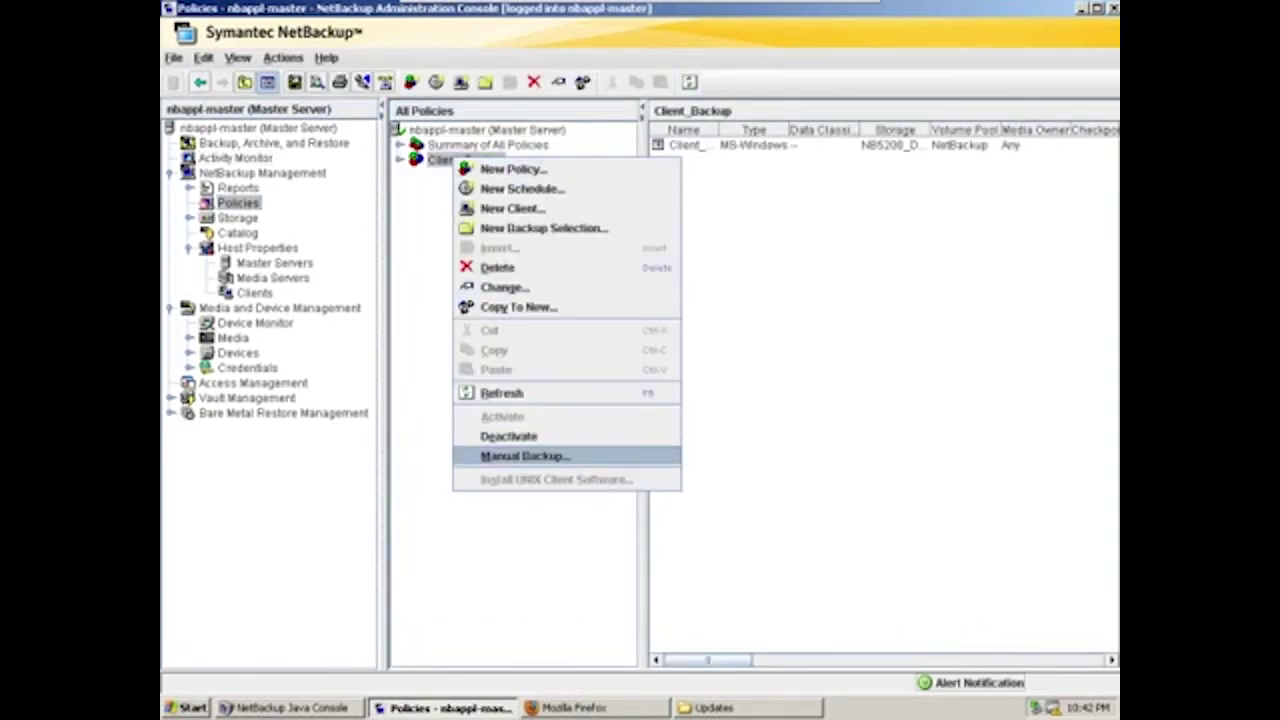
left_click(525, 456)
left_click(502, 279)
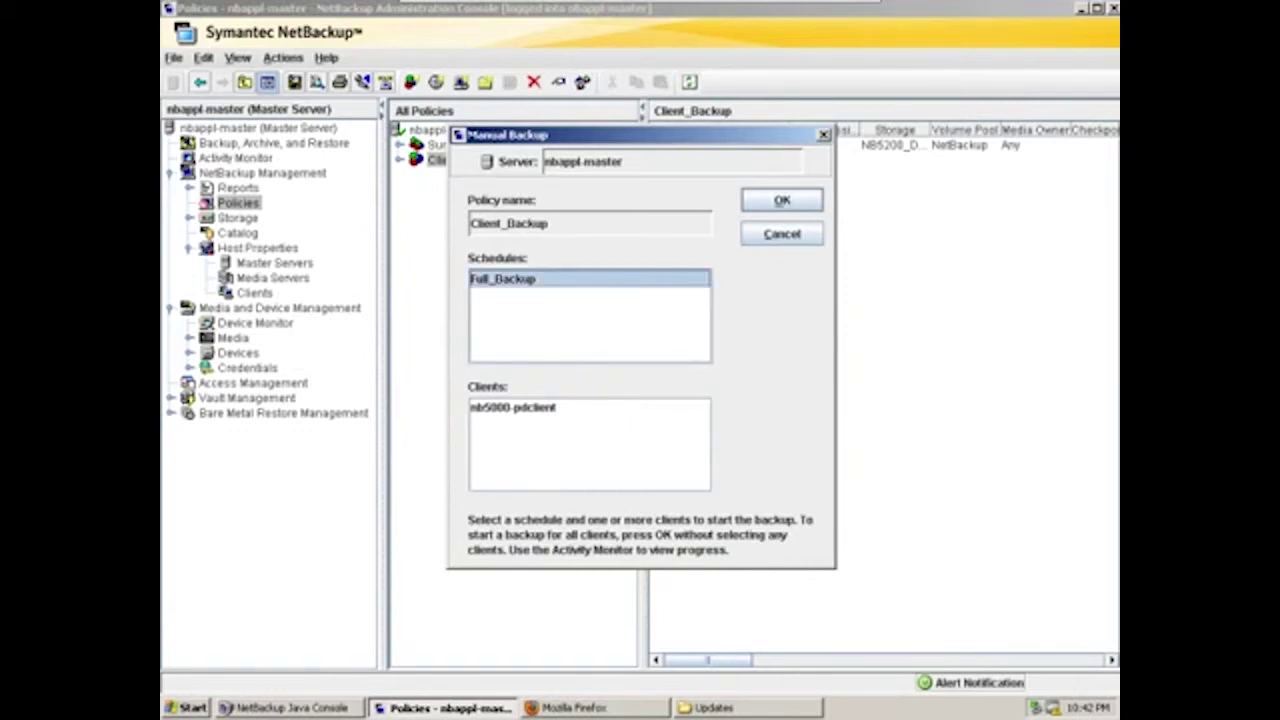
left_click(512, 407)
key("Return")
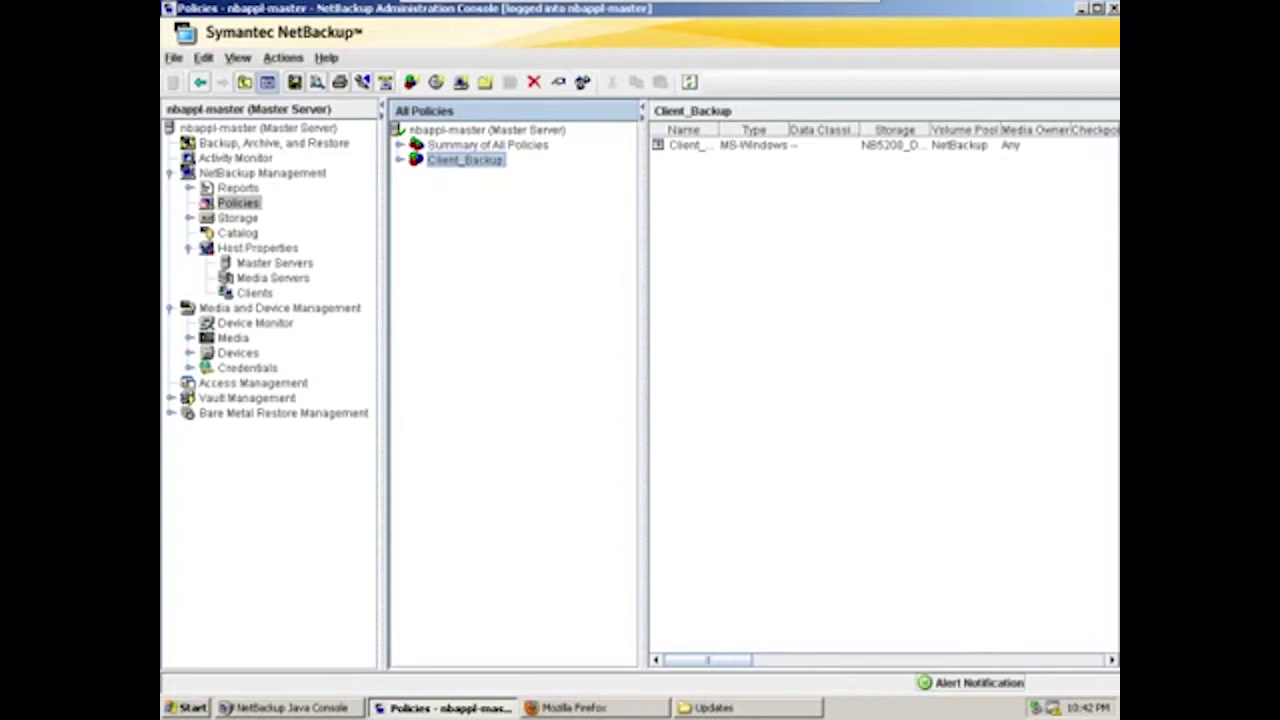
left_click(235, 158)
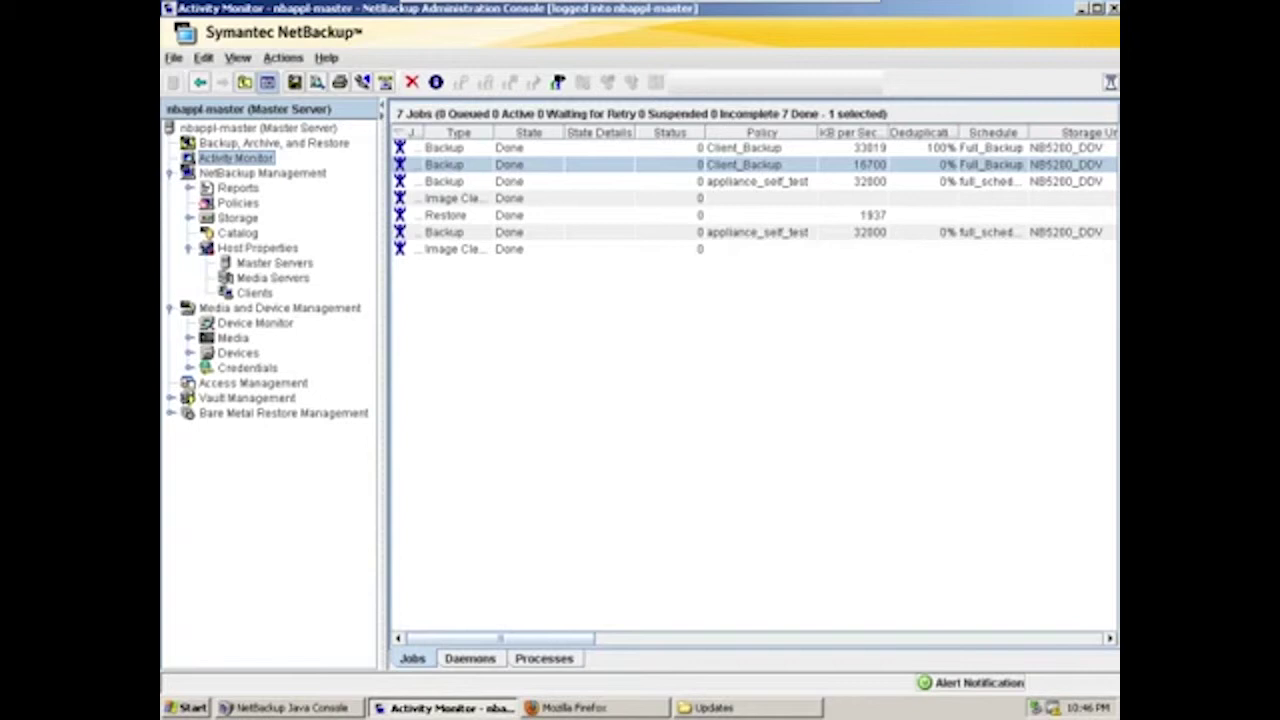
In Restore Files, set the source client to nb5000-pdclient
left_click(274, 143)
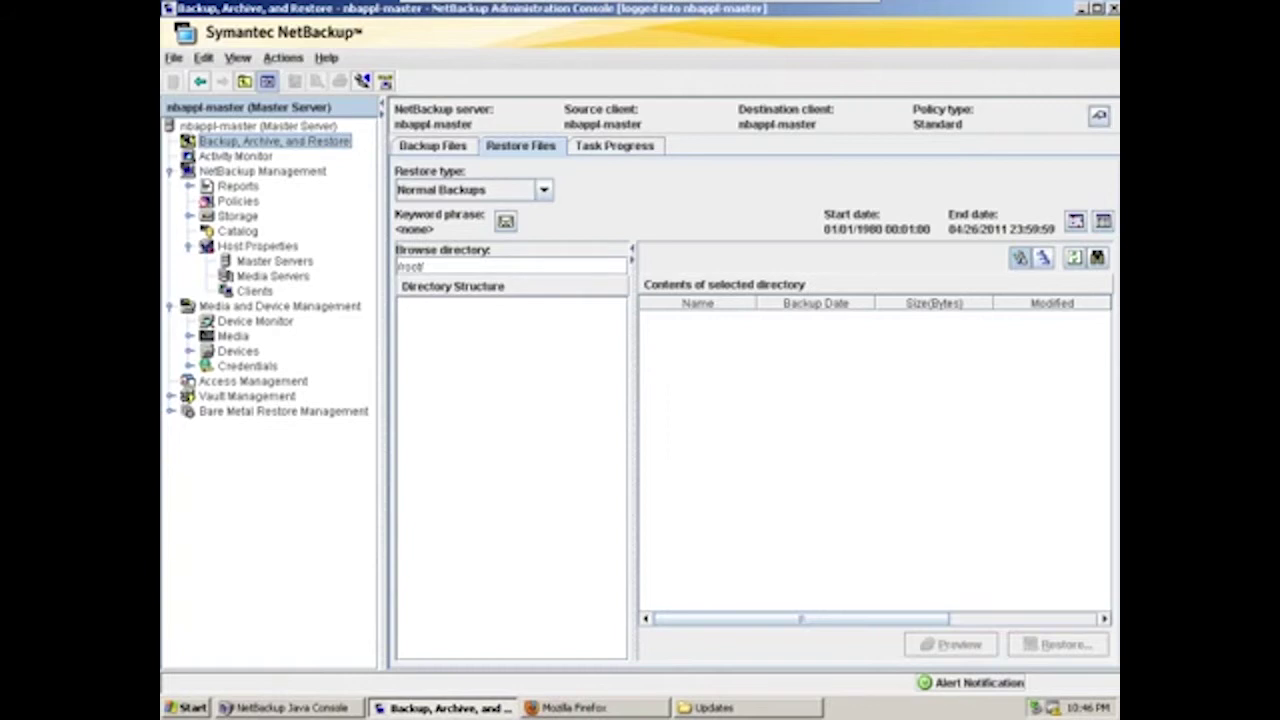
key("ctrl+m")
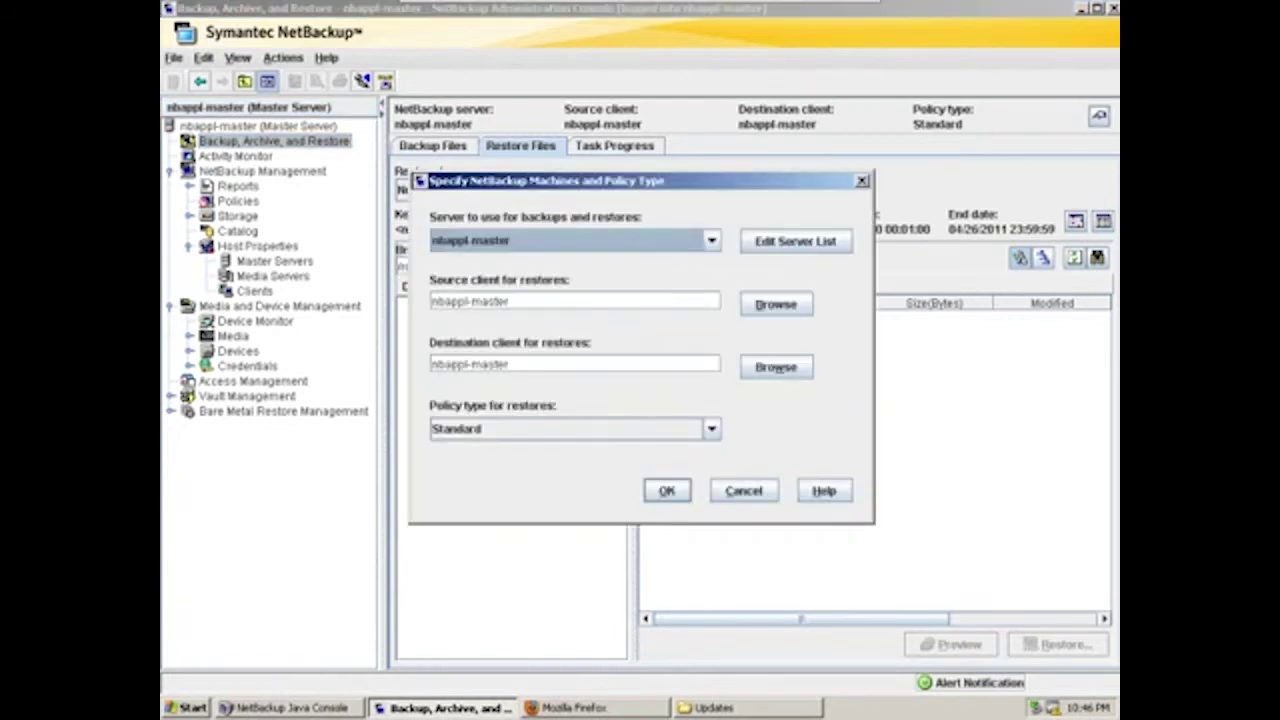
key("Tab")
key("shift+Home")
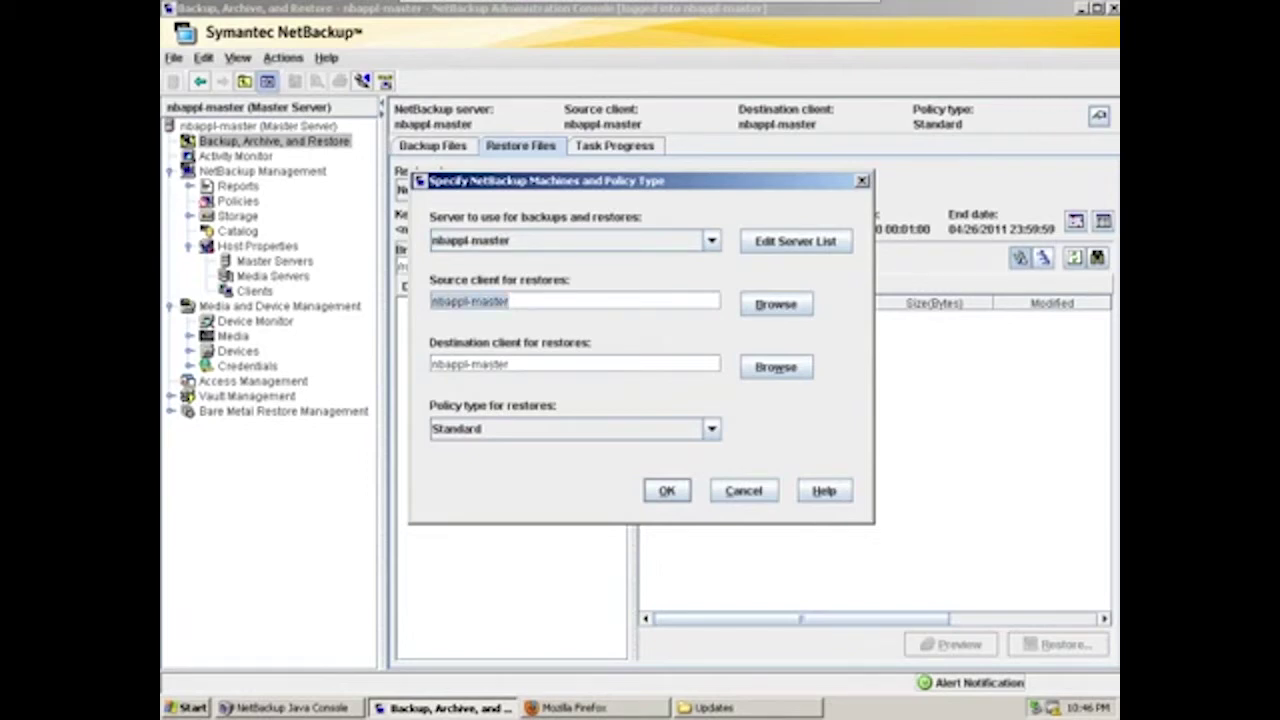
type("nb5")
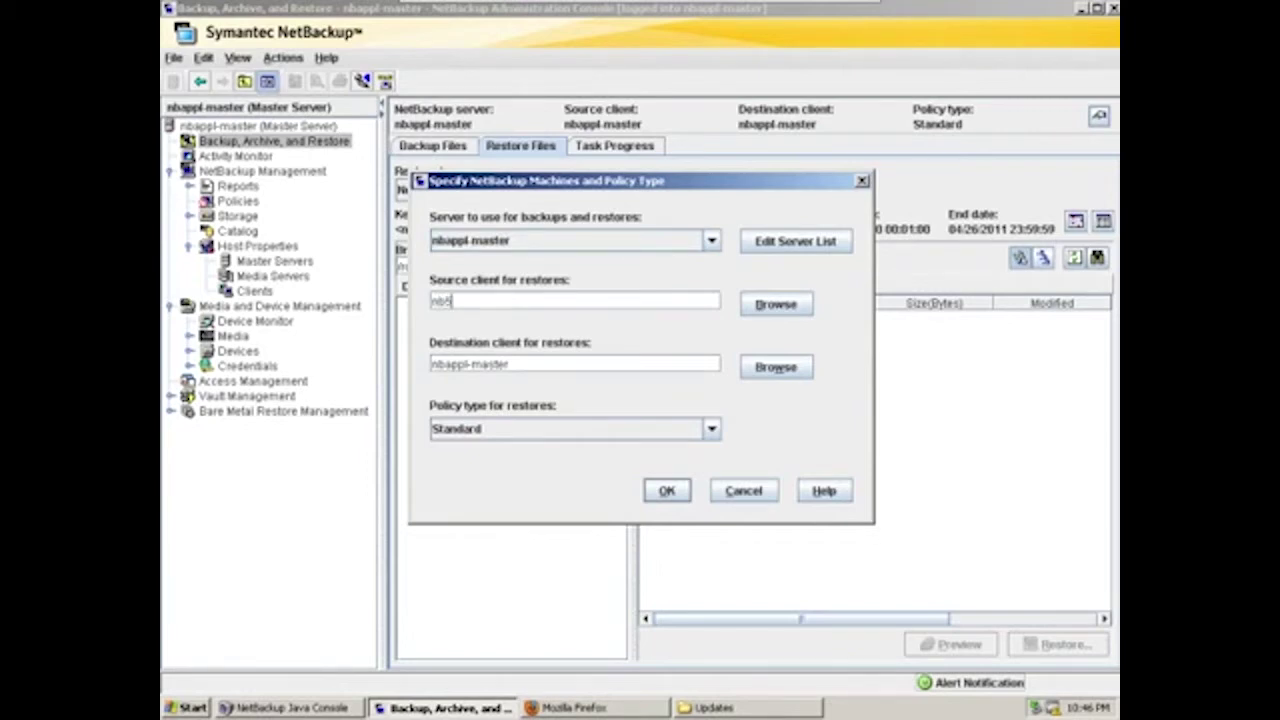
type("000-pdclient")
key("ctrl+a")
key("ctrl+c")
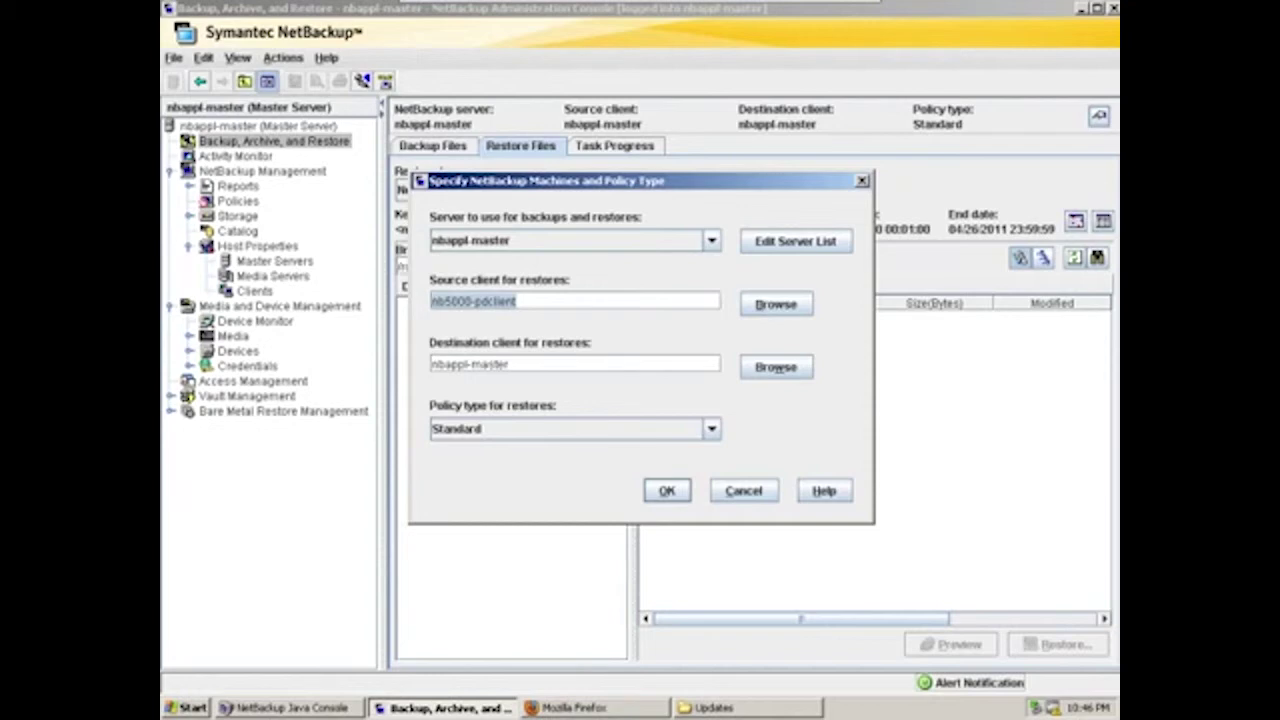
key("Tab")
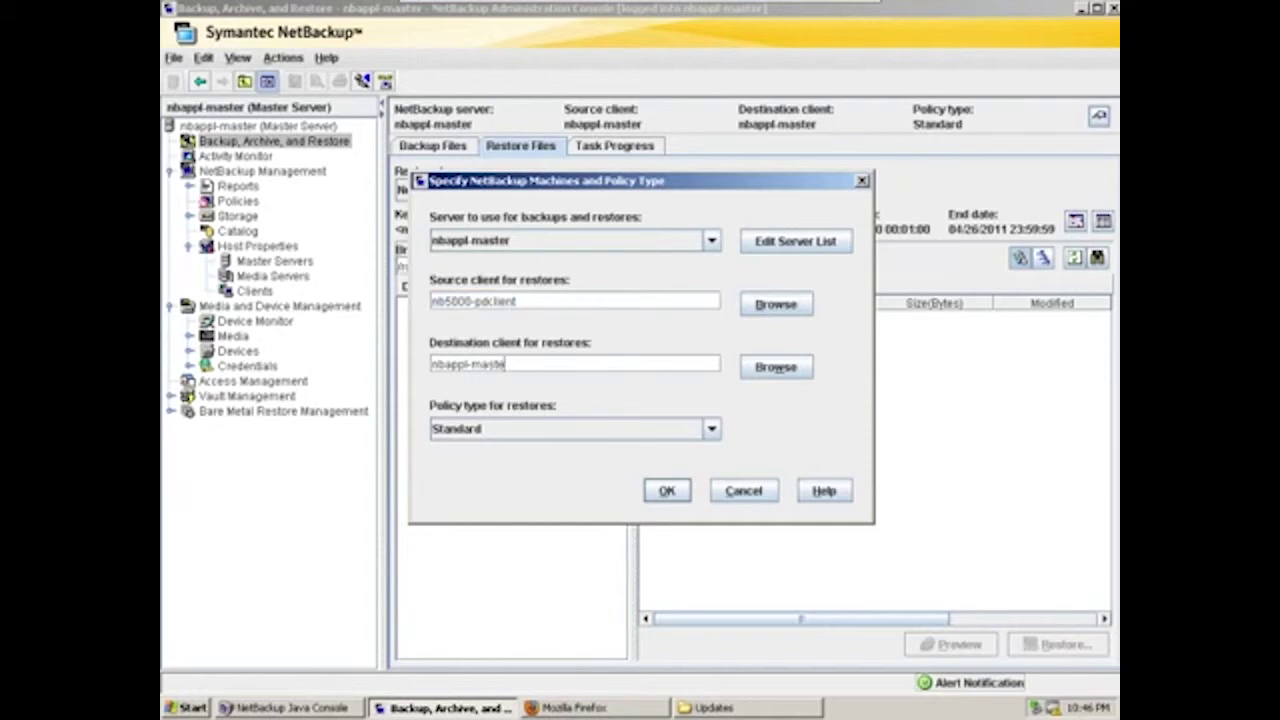
Set the destination client to nb5000-pdclient and the policy type to MS-Windows
key("ctrl+a")
type("nb")
key("BackSpace")
key("BackSpace")
key("ctrl+v")
key("Tab")
key("Tab")
key("alt+Down")
key("Home")
key("Down")
key("Up")
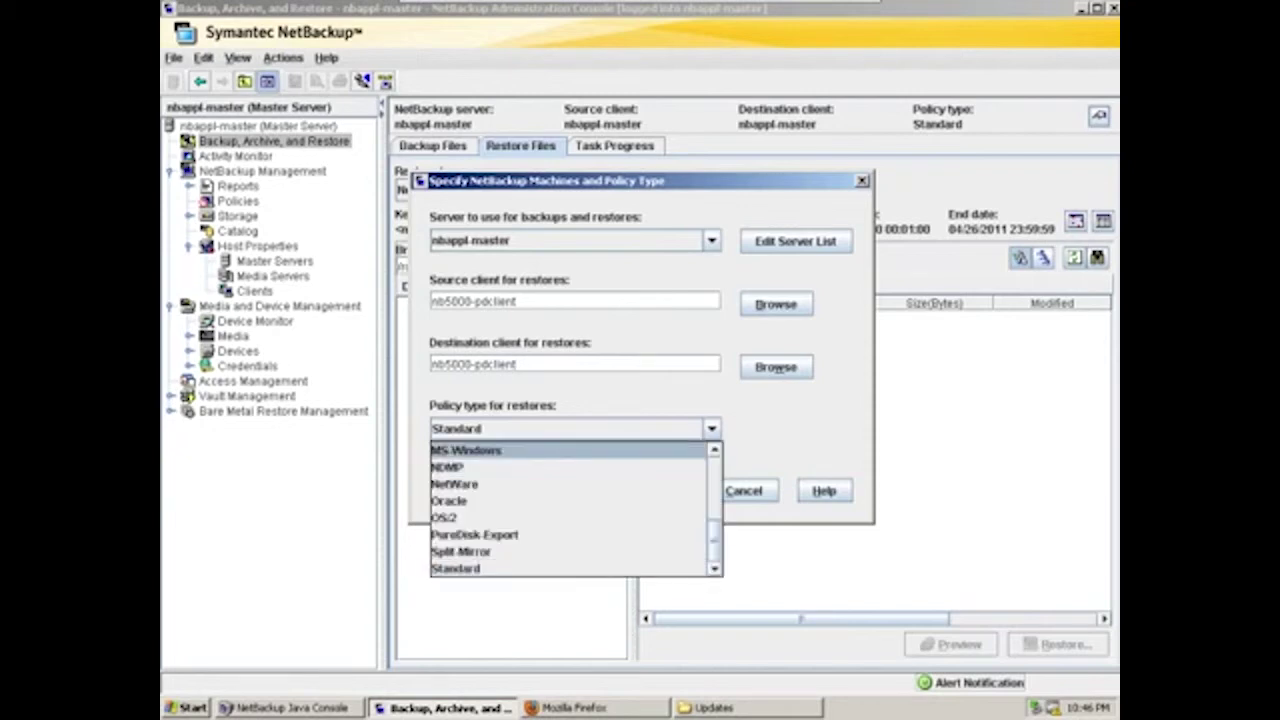
key("Return")
key("Return")
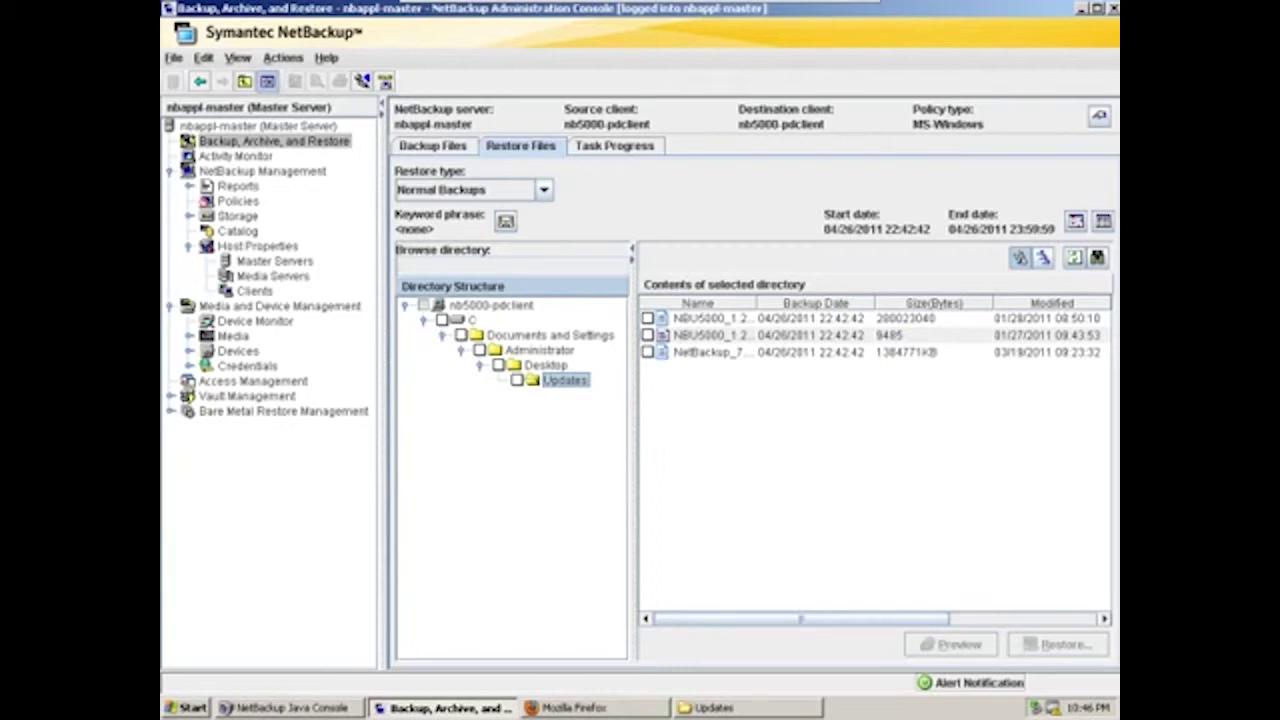
Mark the 9485-byte NBU5000_1.2 file and begin setting up its restore
left_click(647, 335)
left_click(1059, 644)
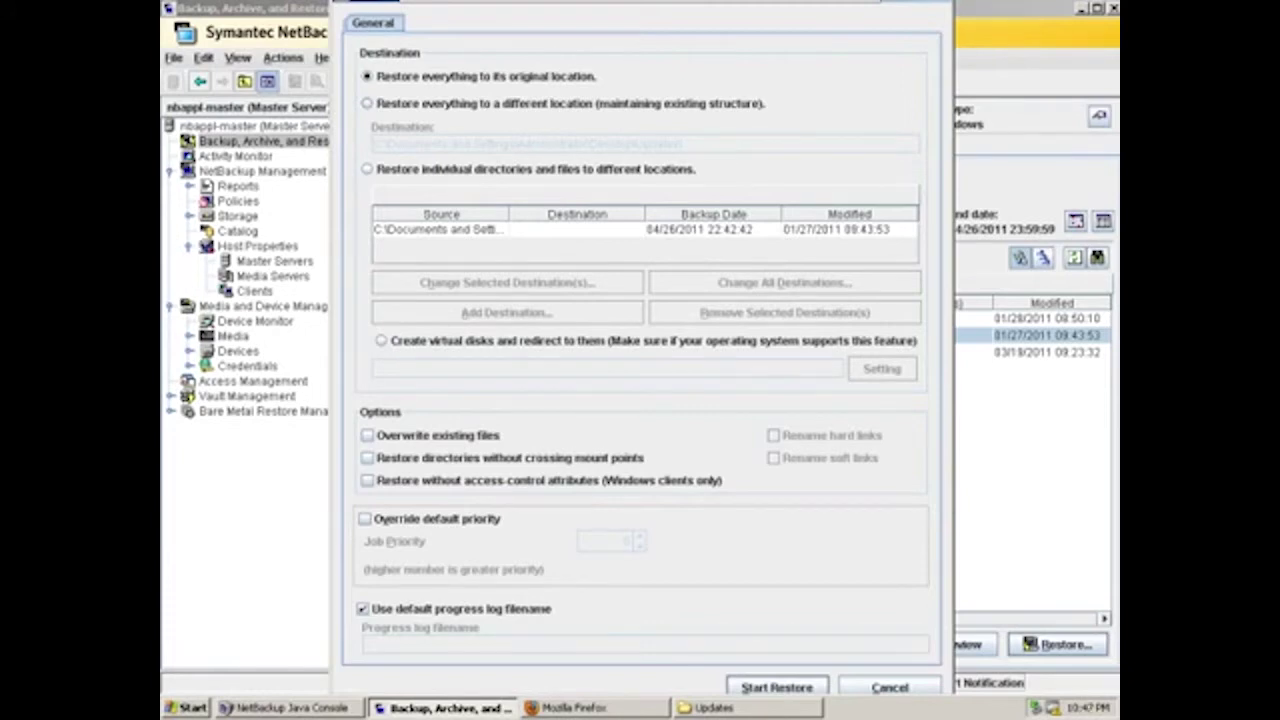
key("alt+Tab")
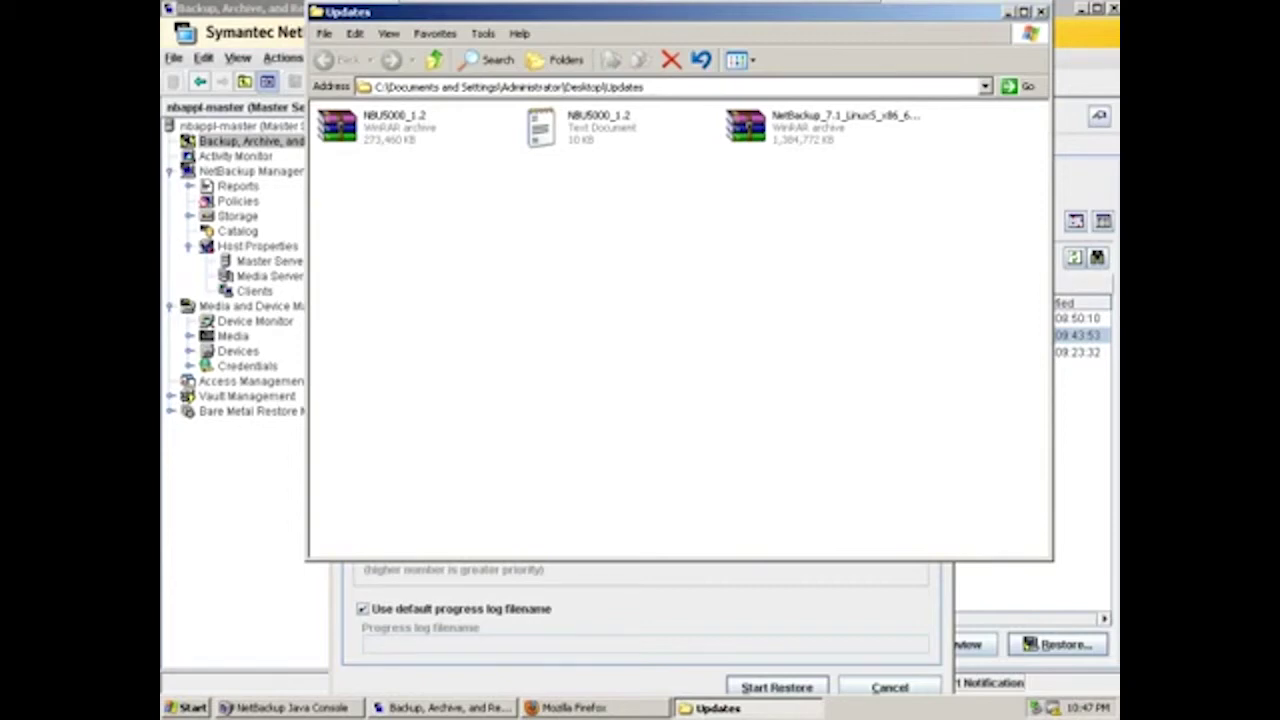
key("alt+Tab")
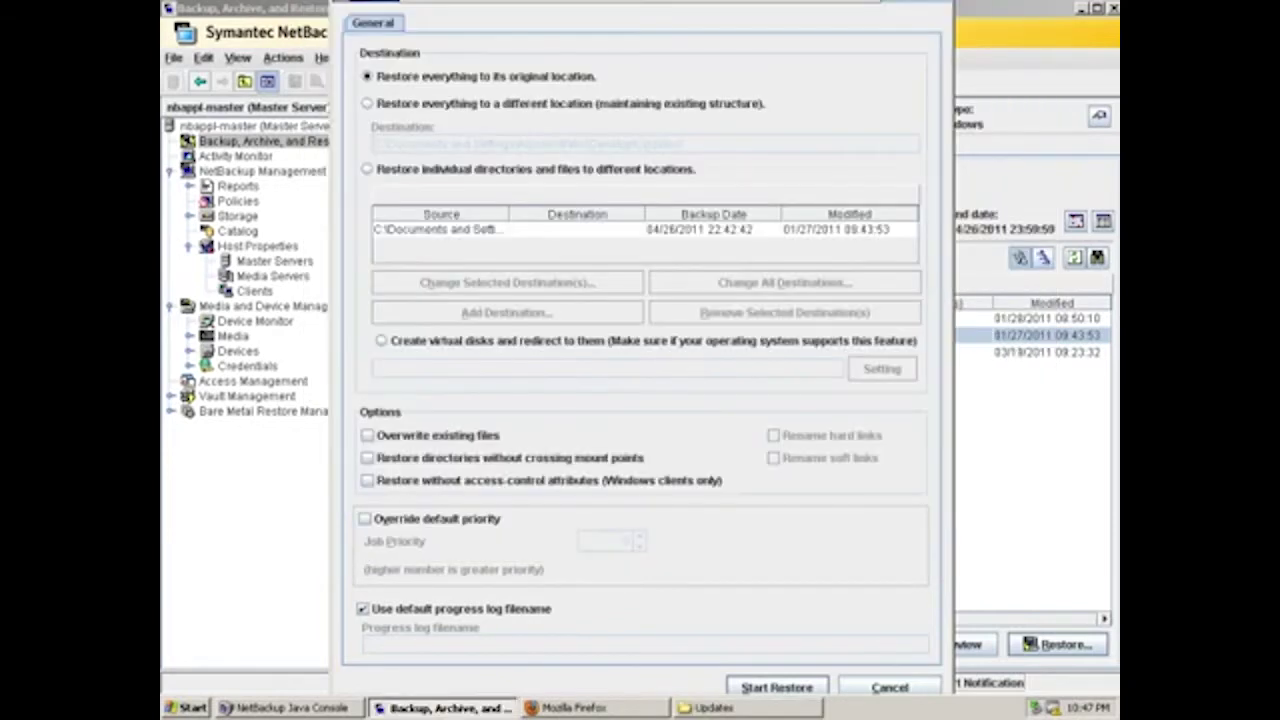
Restore it to a different location, Updates\restore, then confirm the job's status 0 in Activity Monitor
left_click(367, 103)
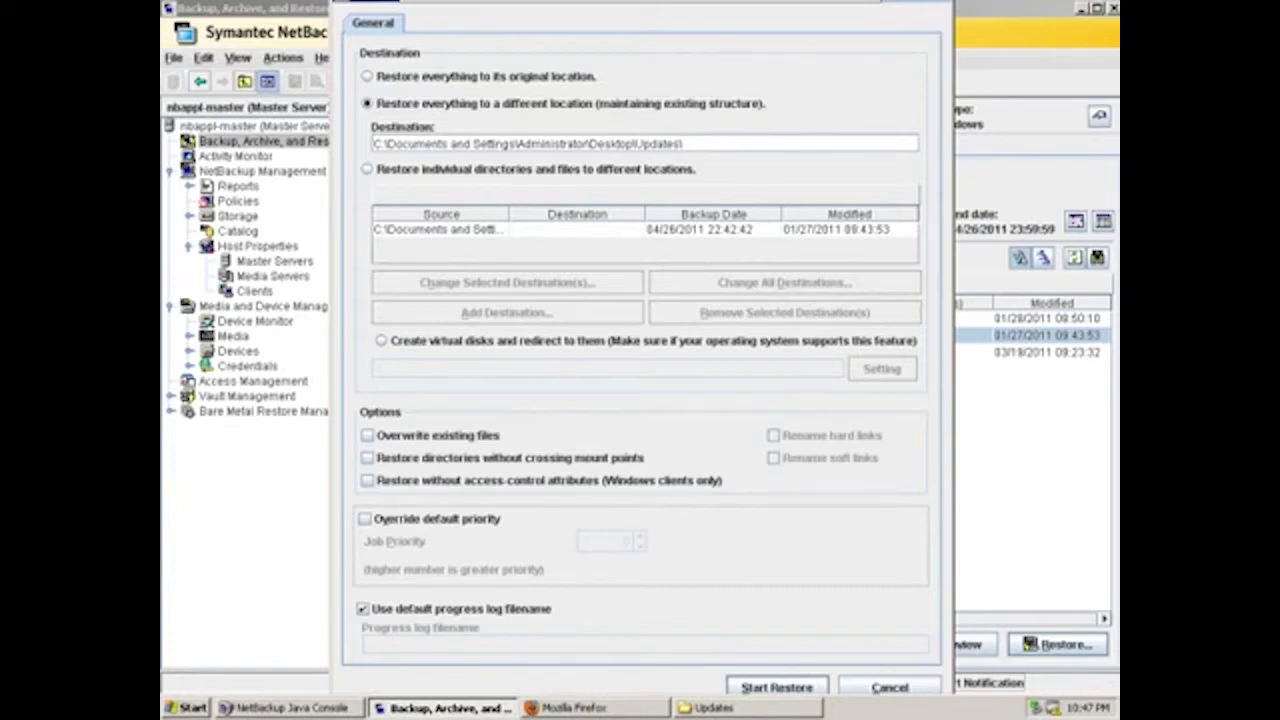
type("restore")
key("Return")
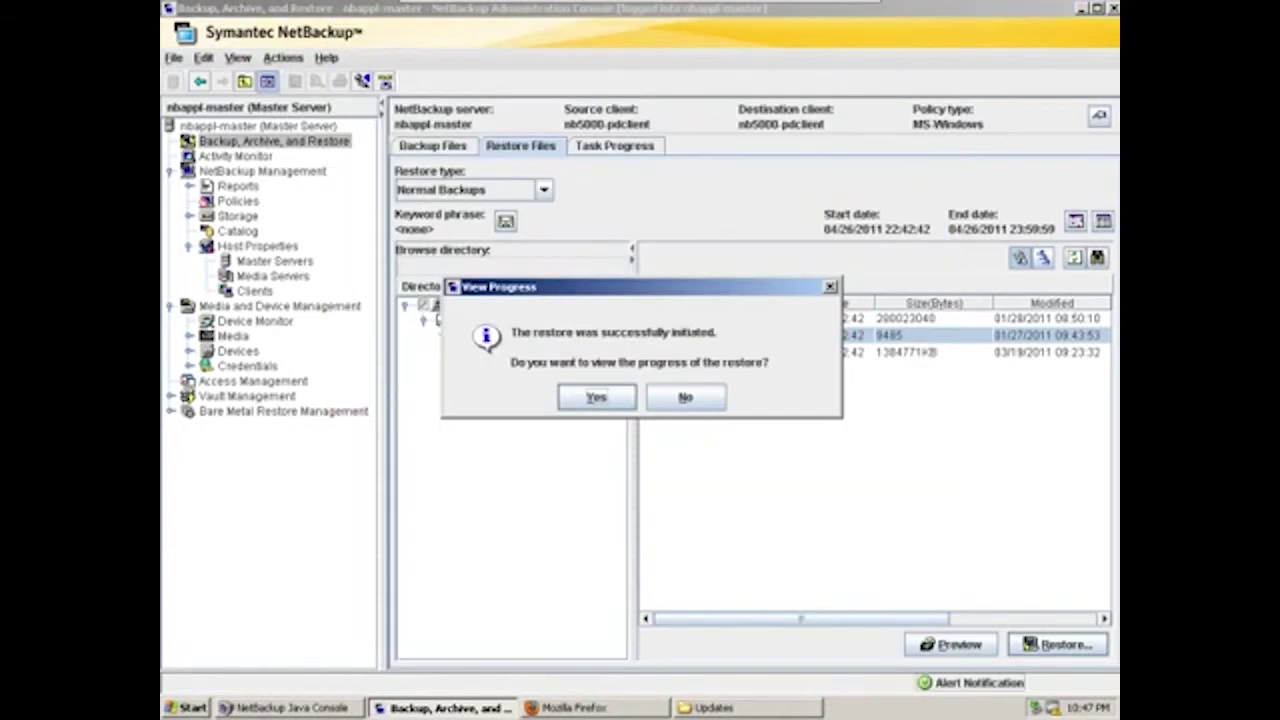
left_click(685, 397)
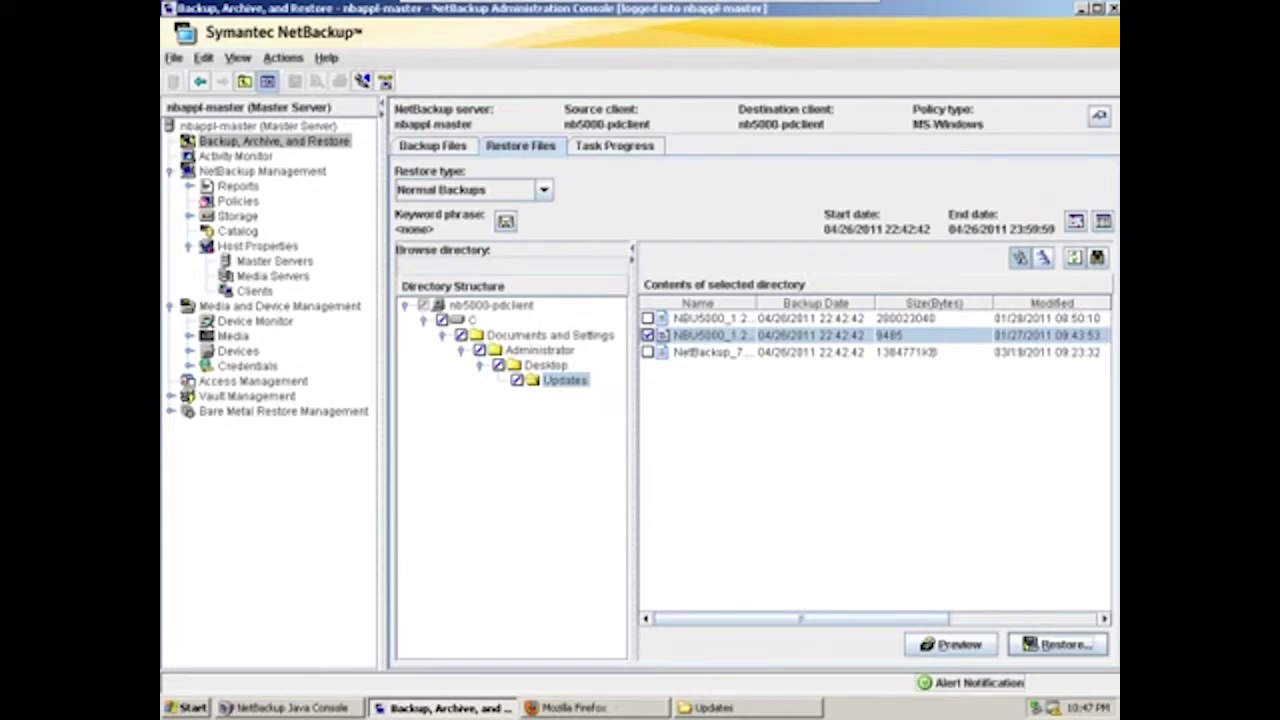
left_click(235, 156)
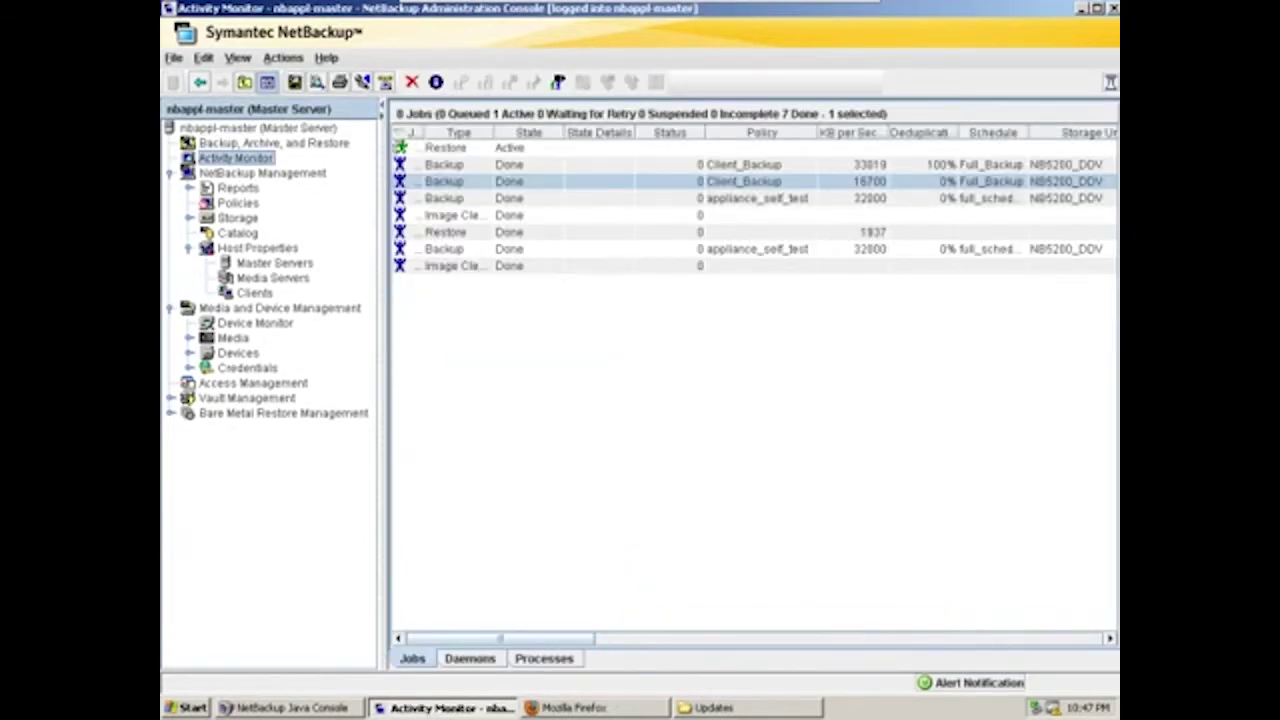
left_click(445, 147)
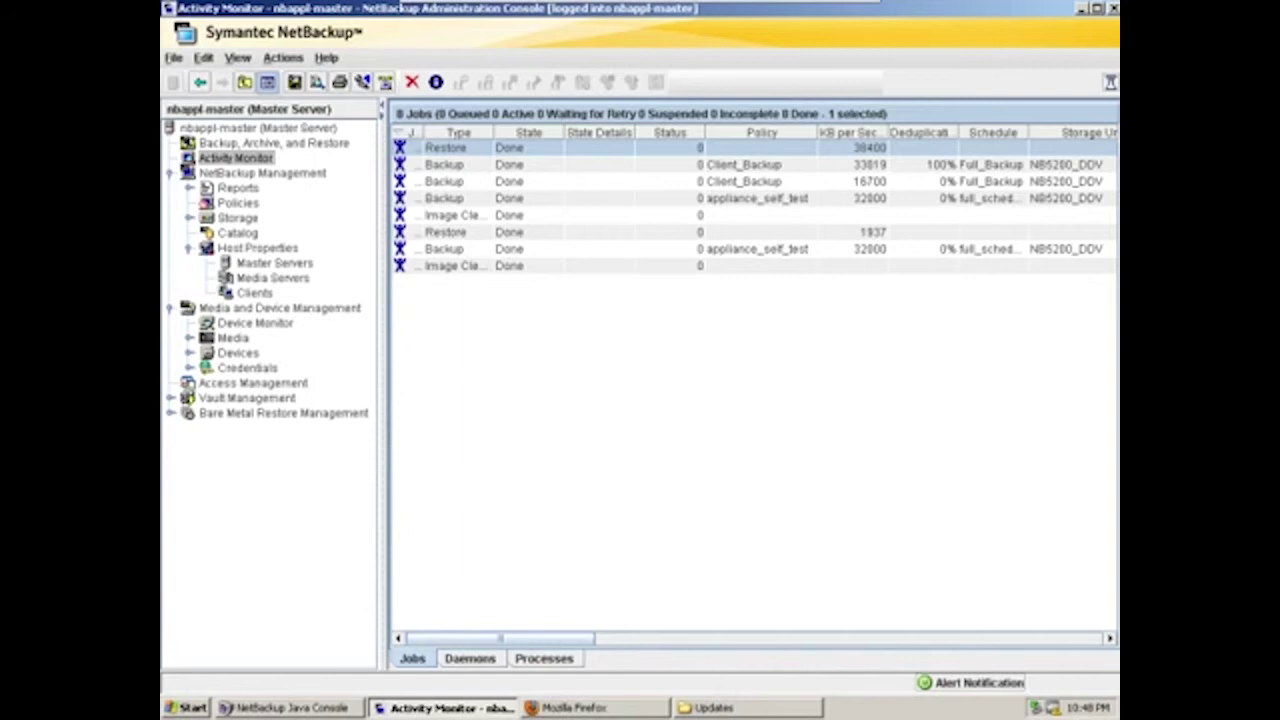
key("alt+Tab")
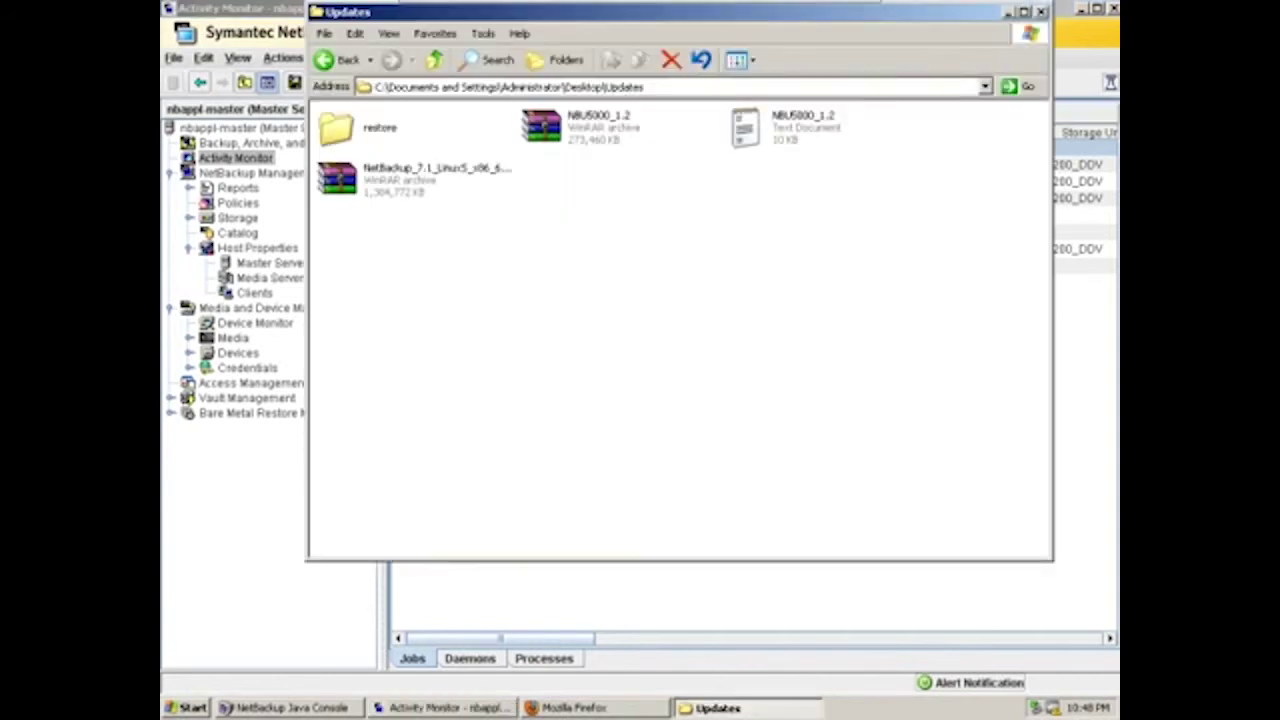
left_click(340, 127)
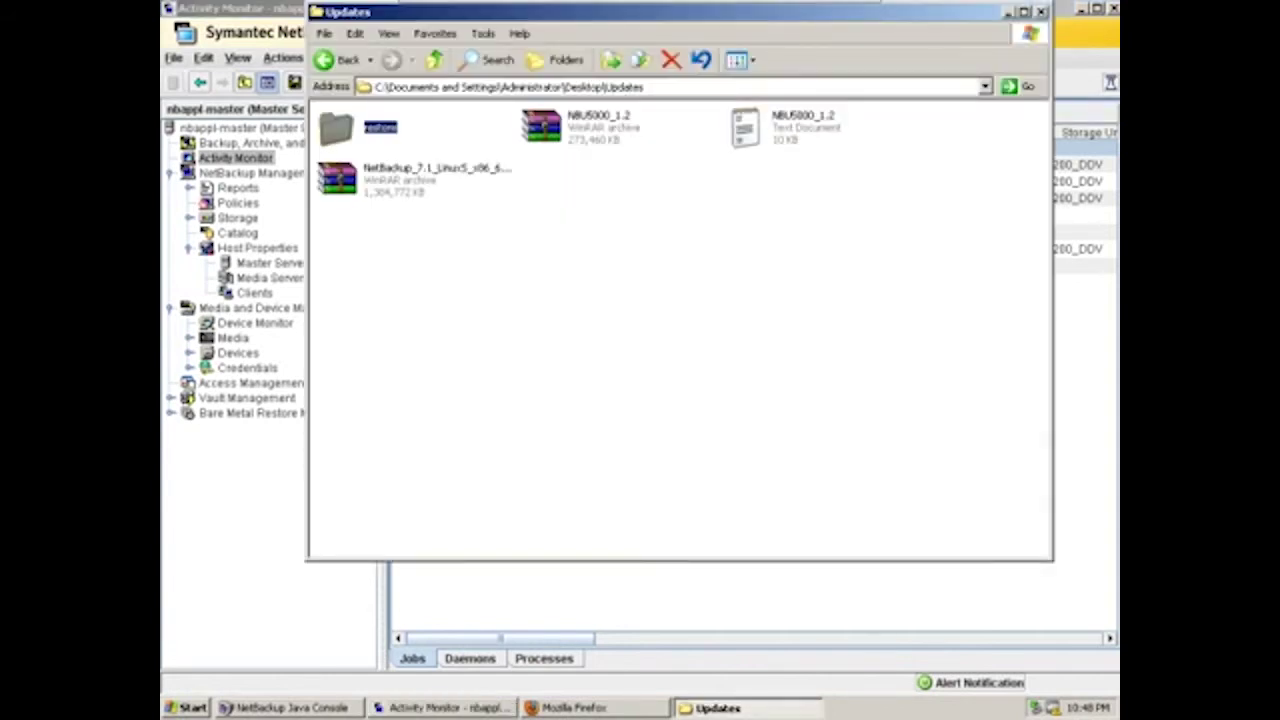
key("Return")
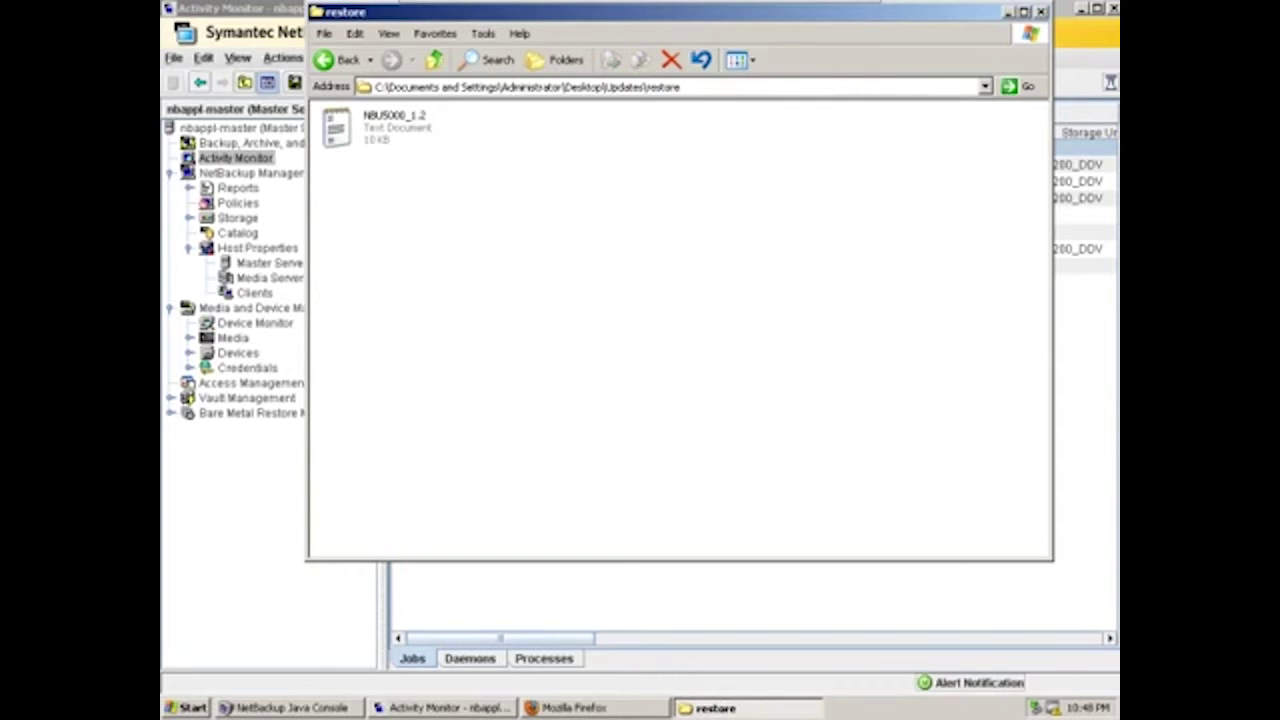
key("BackSpace")
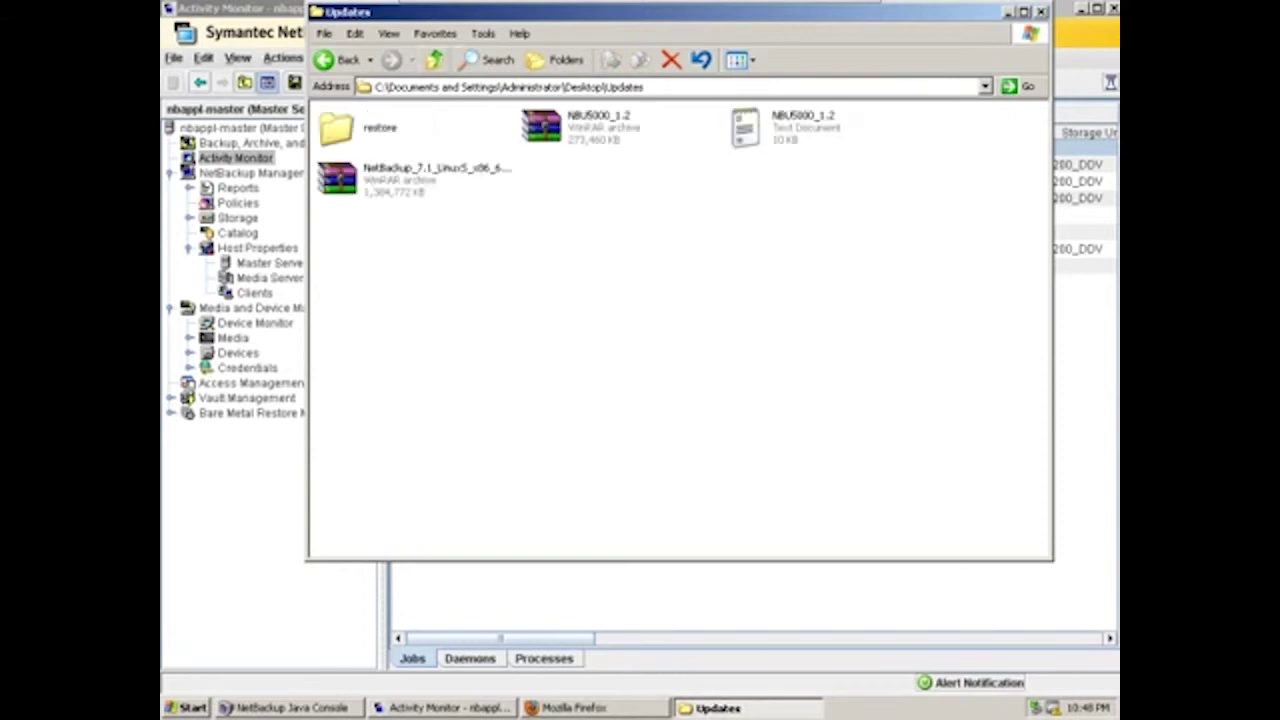
key("alt+Tab")
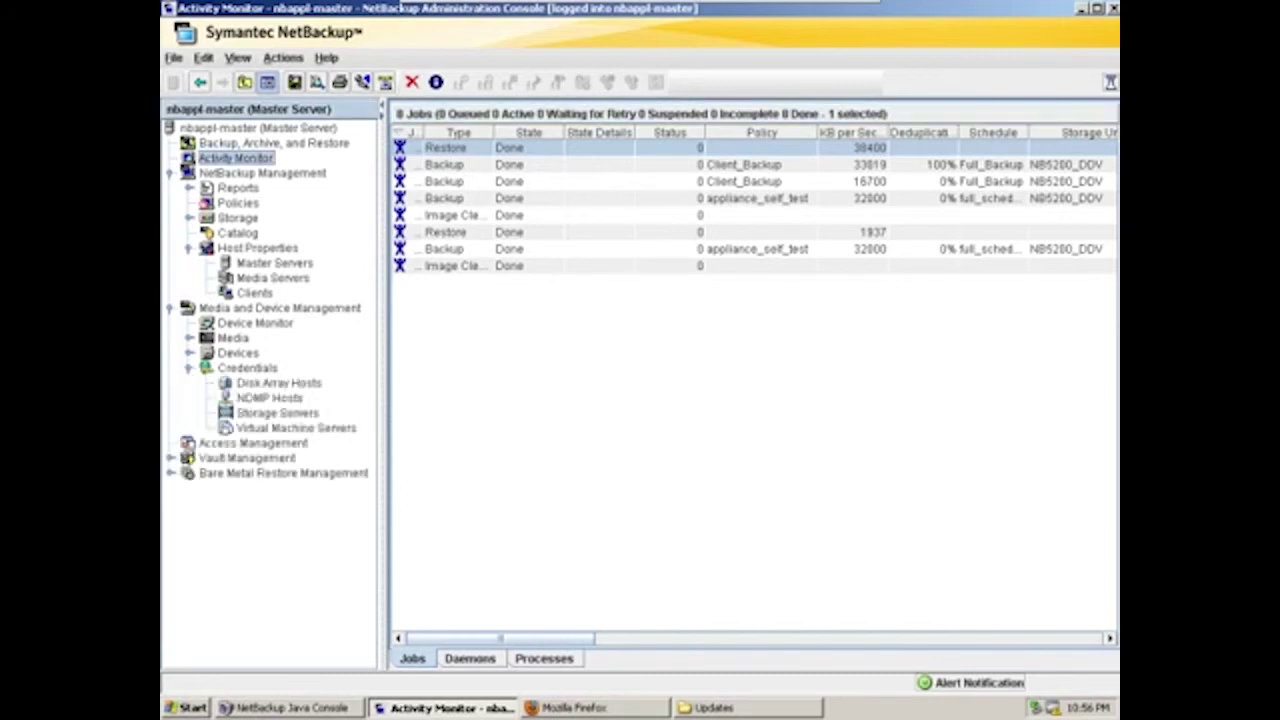
Inspect the PureDisk nb5200 storage server's Properties without saving changes, then list the Disk Pools
left_click(277, 412)
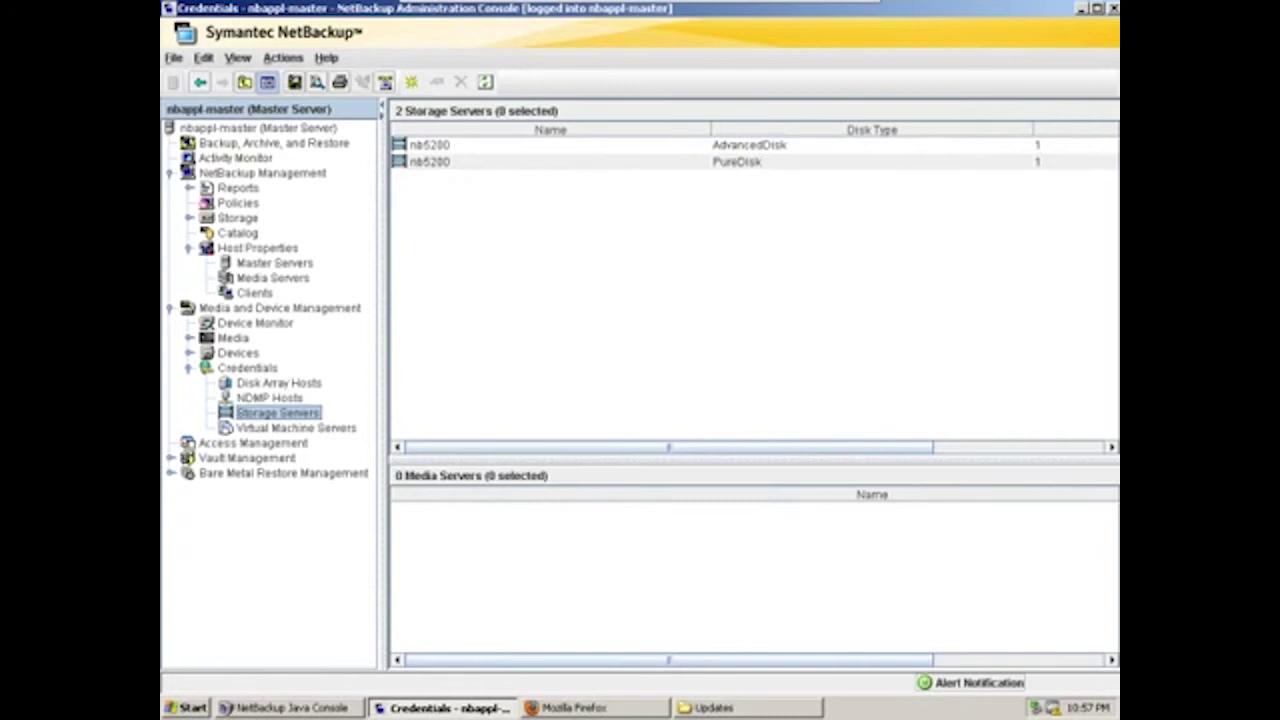
right_click(509, 162)
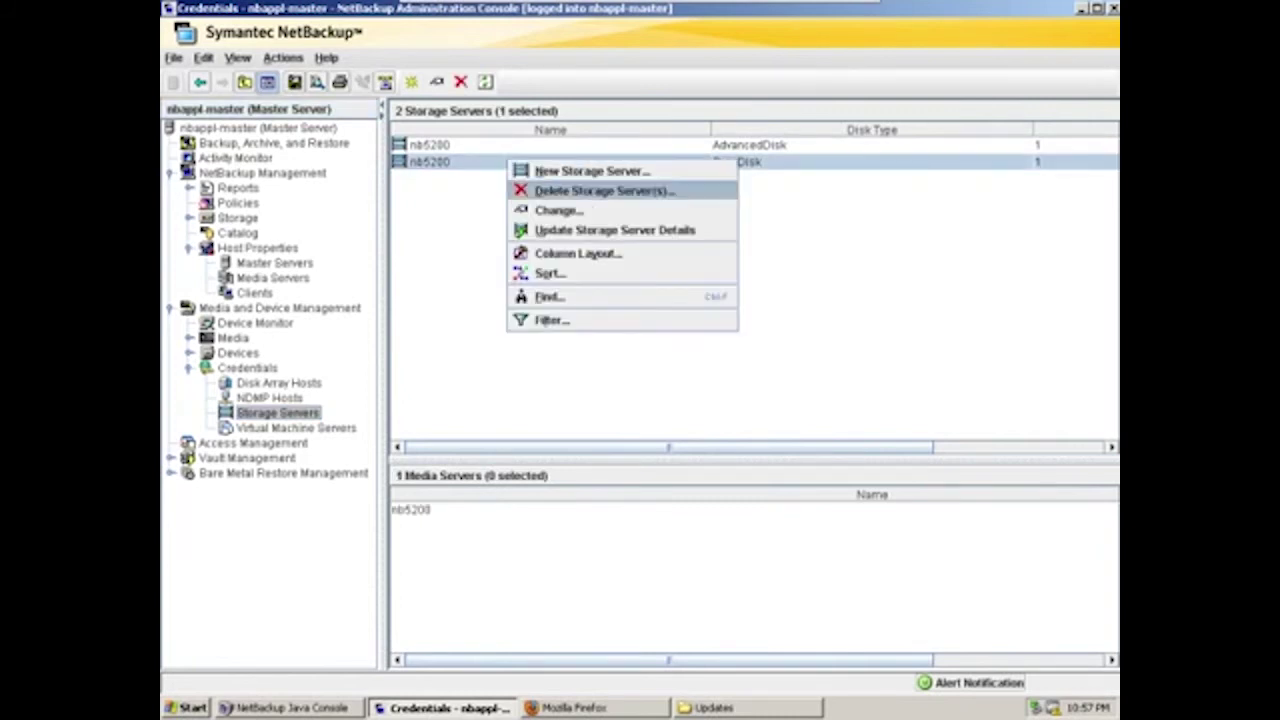
left_click(558, 210)
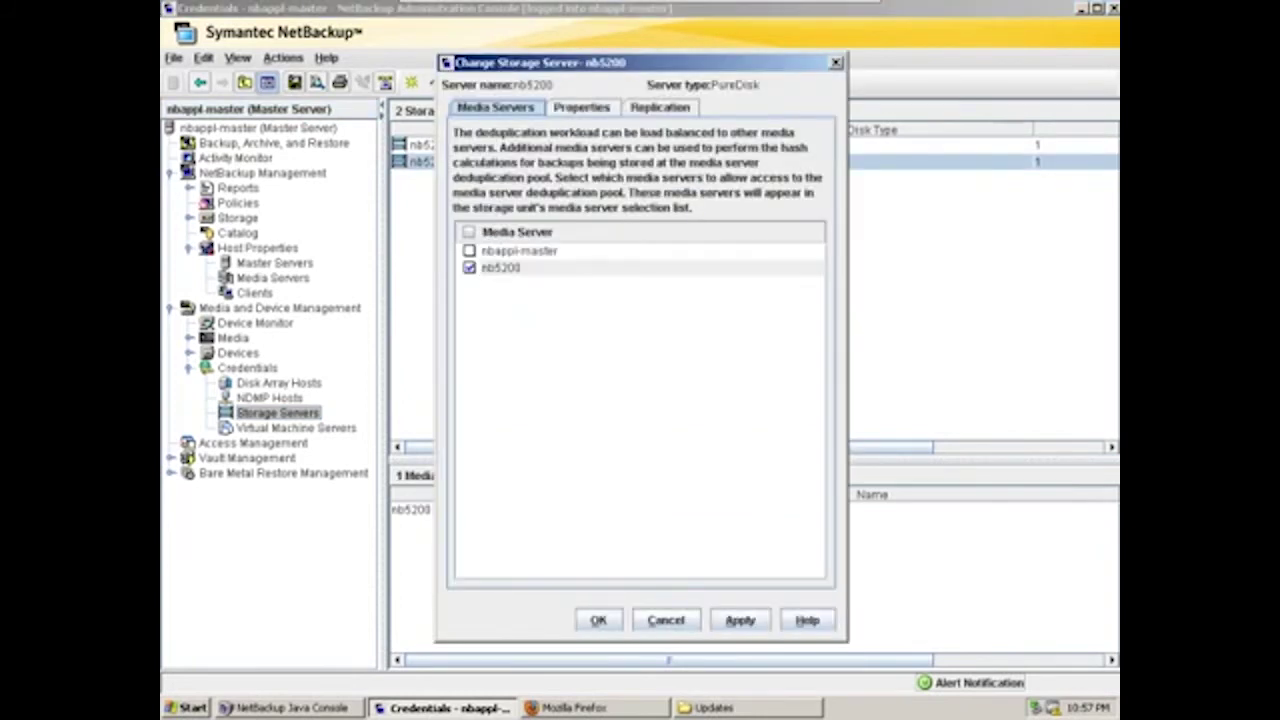
left_click(581, 107)
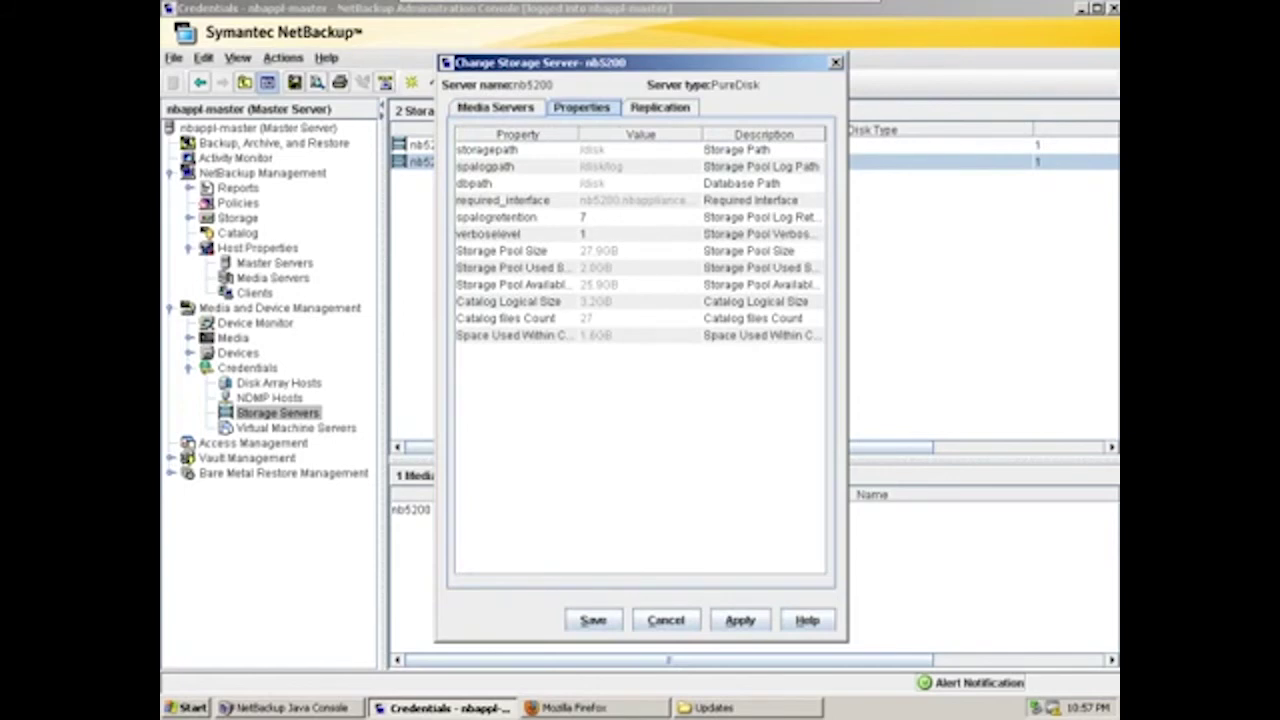
left_click(665, 620)
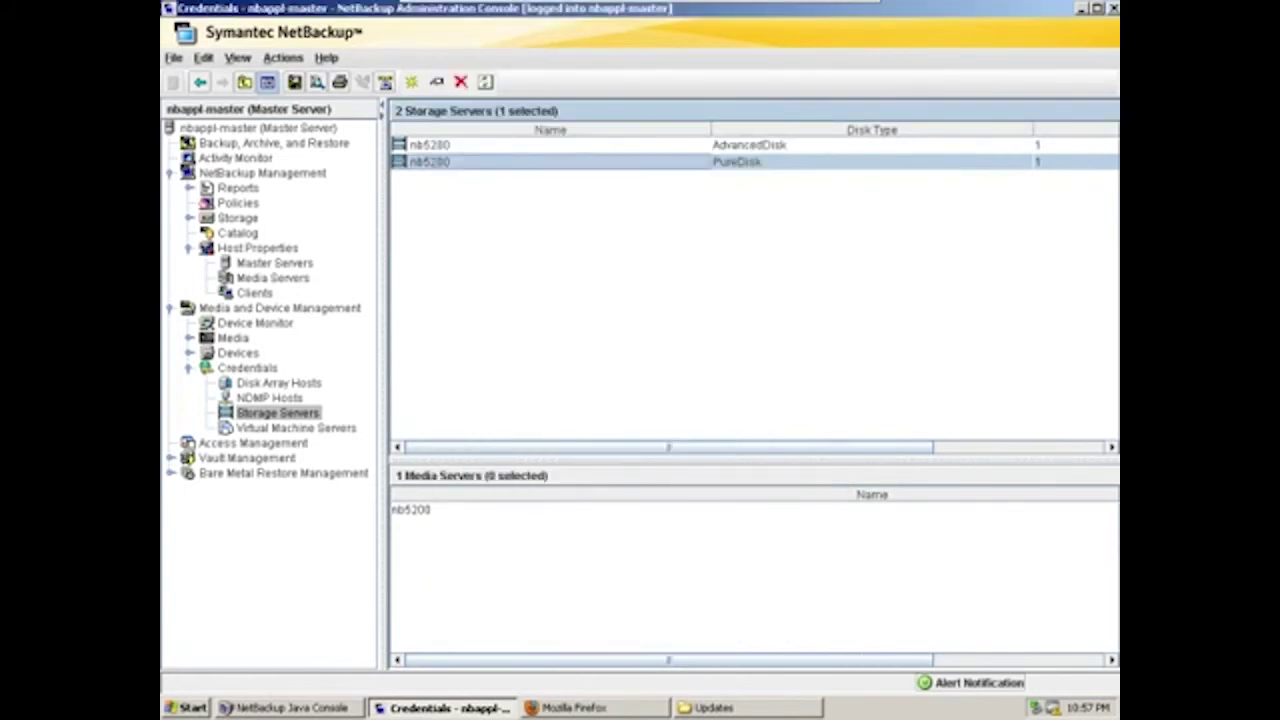
left_click(264, 457)
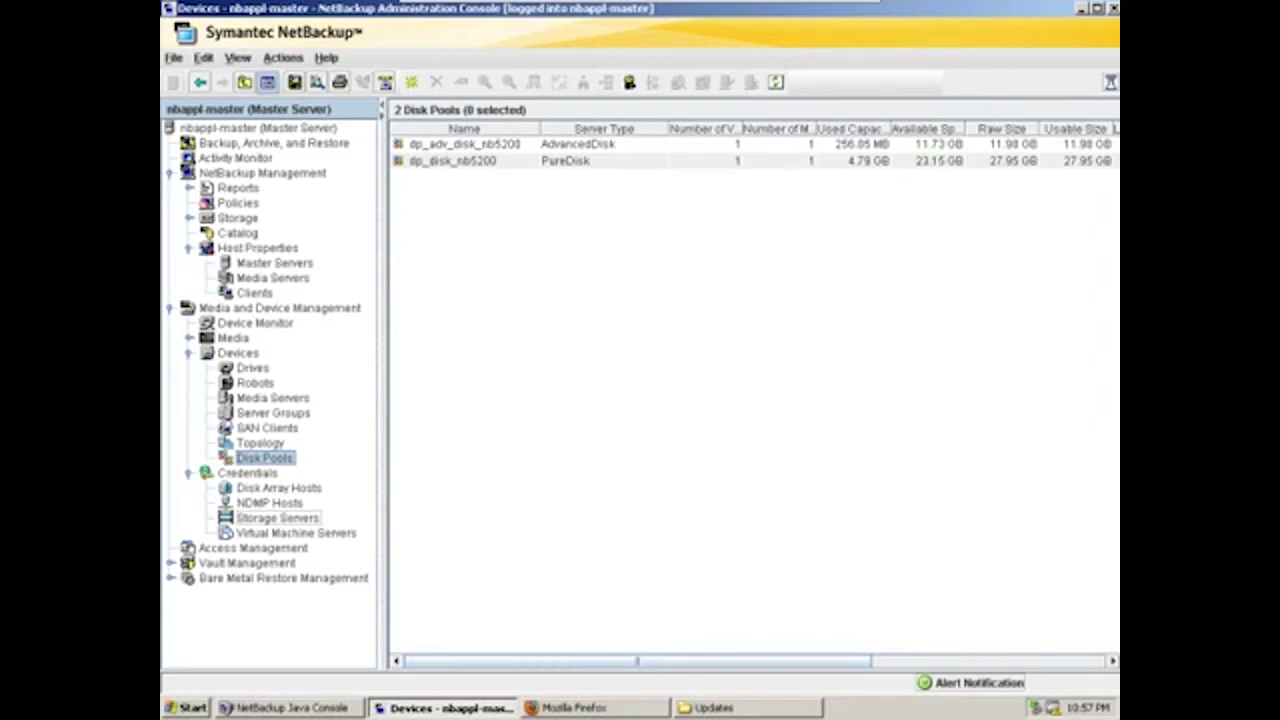
Scroll the Disk Pools table right to view % Full and watermarks, then back left
scroll(750, 300, "right", 5)
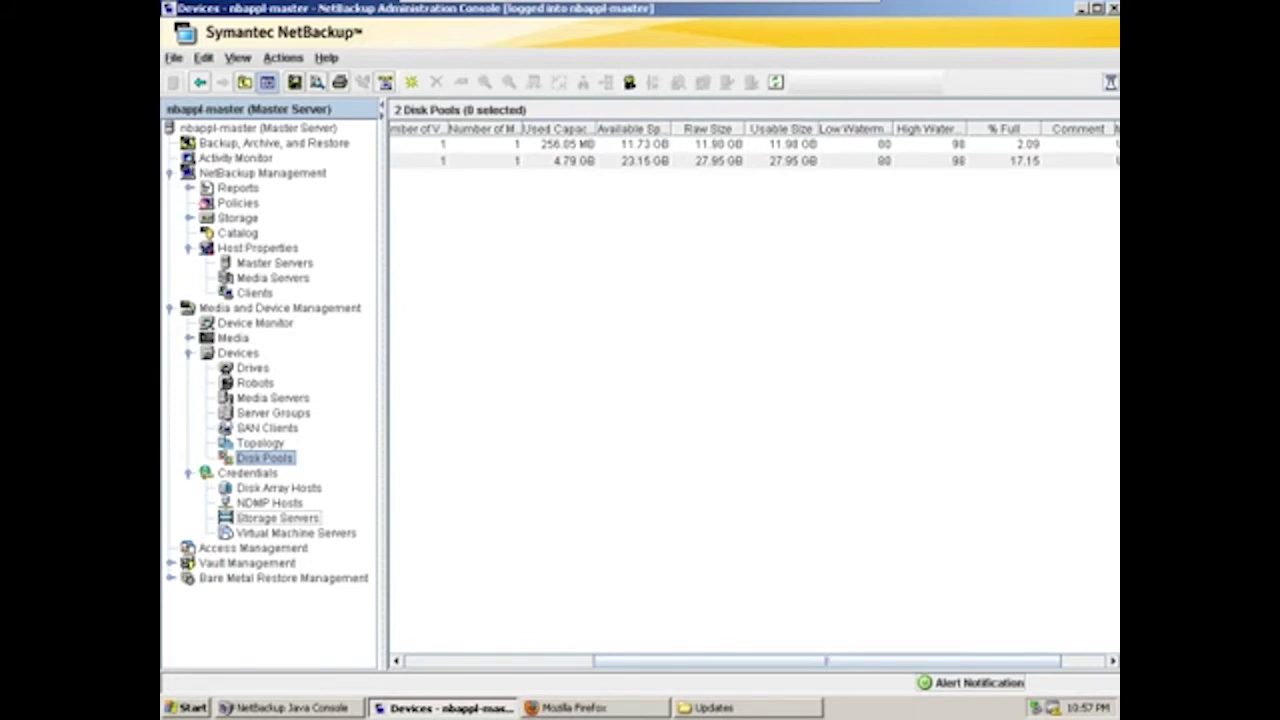
scroll(750, 390, "right", 3)
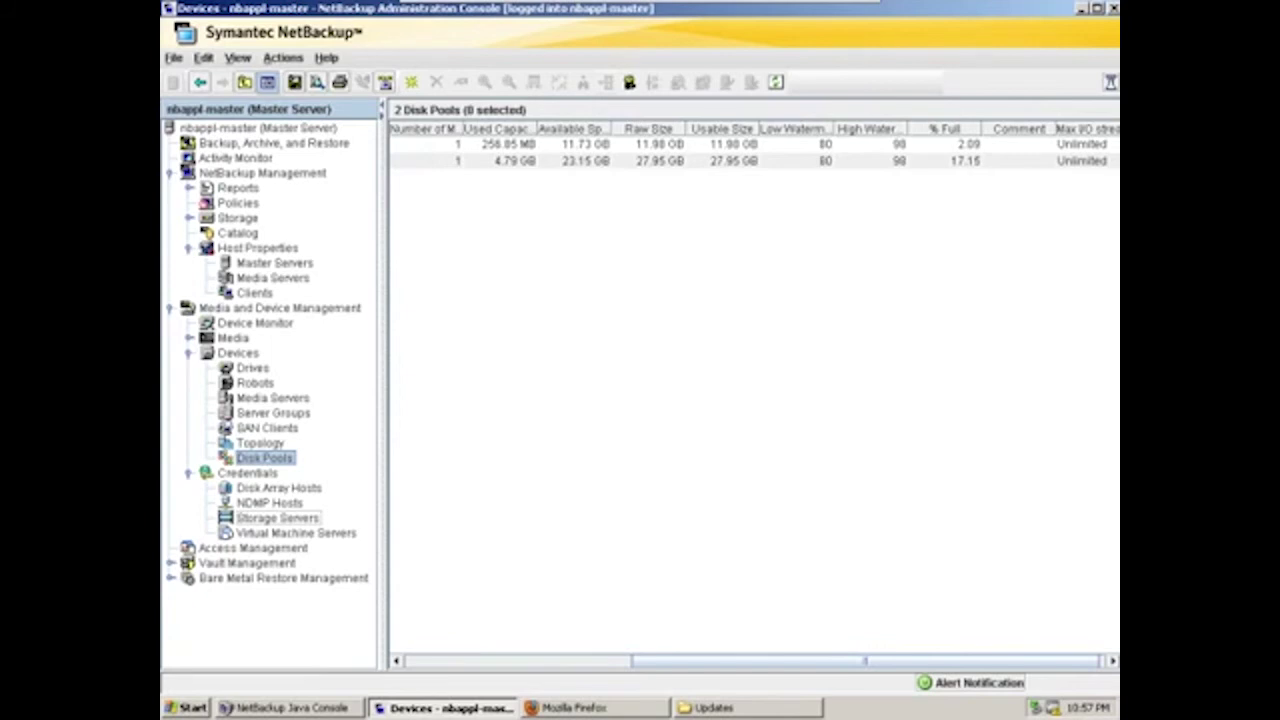
scroll(750, 390, "left", 8)
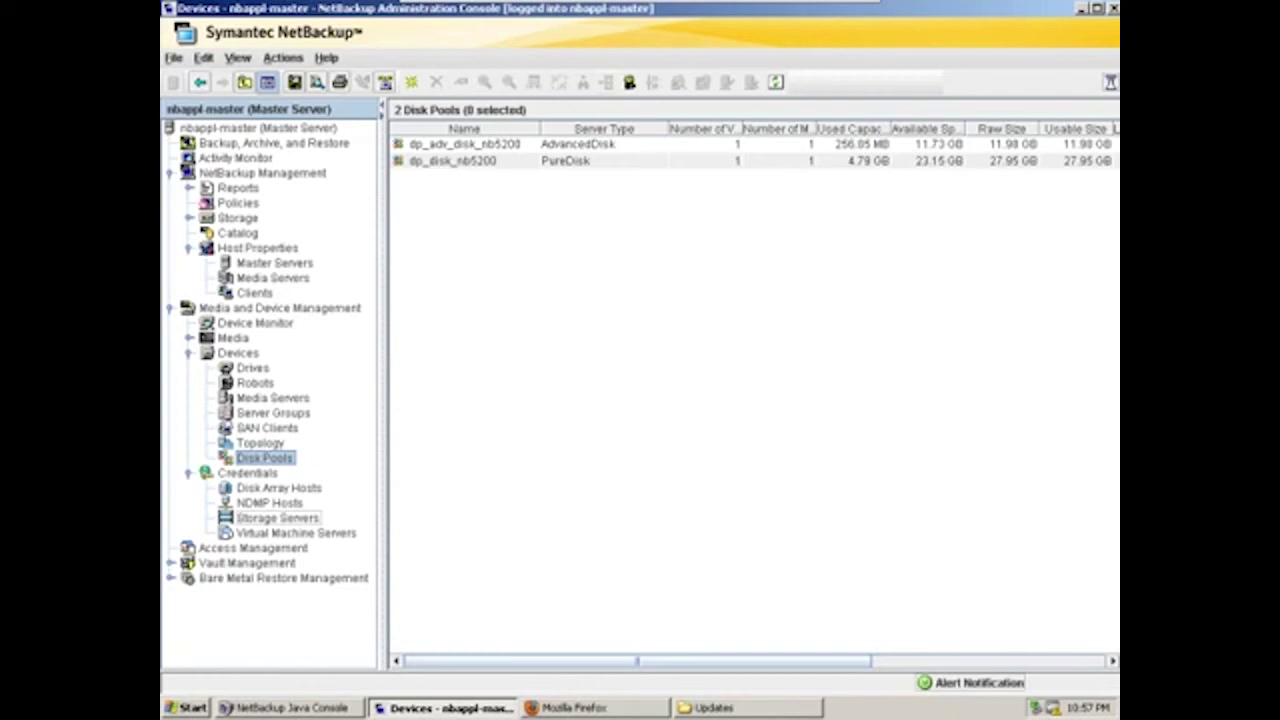
Return to the Activity Monitor jobs list and wait for the new job to complete
left_click(235, 158)
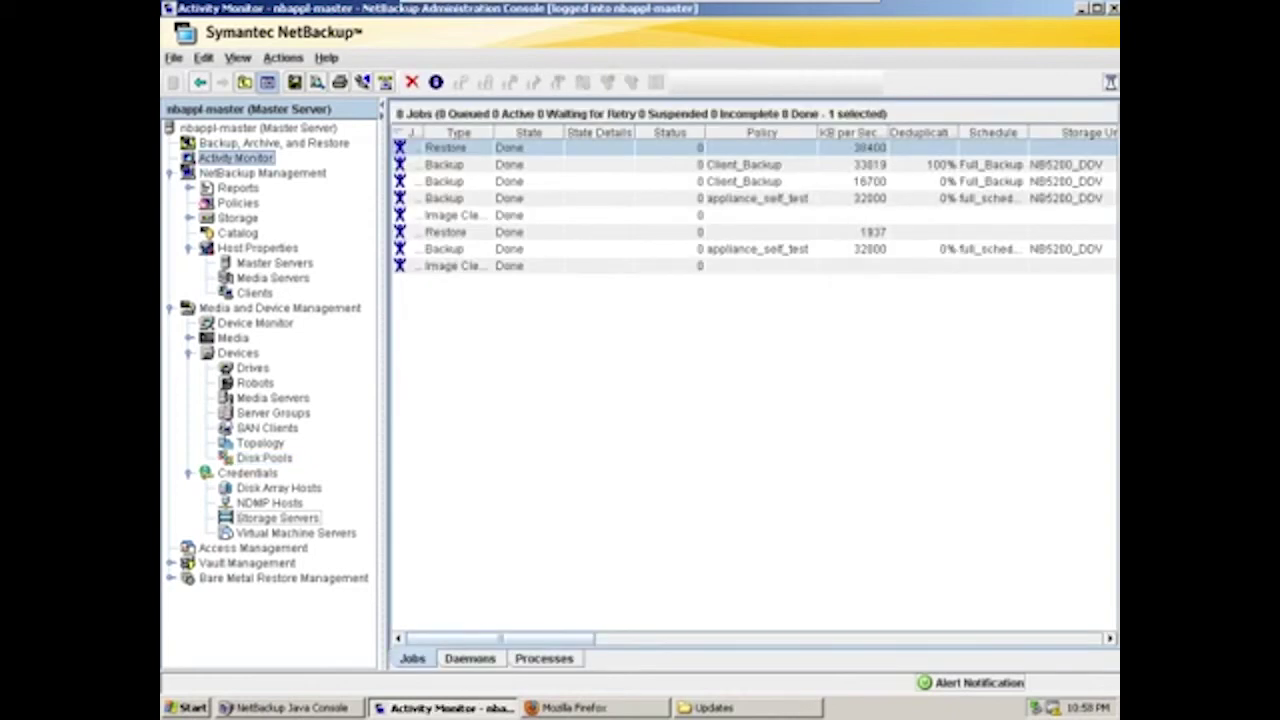